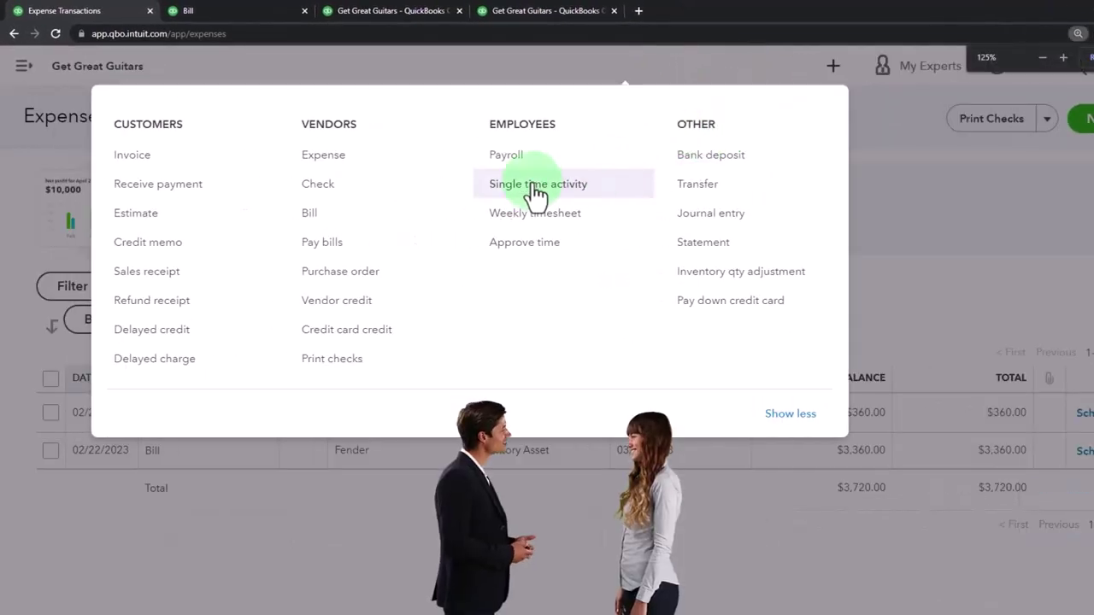
Start a new bill and enter Spectrum as its vendor name
{"action": "left_click", "coordinate": [318, 218]}
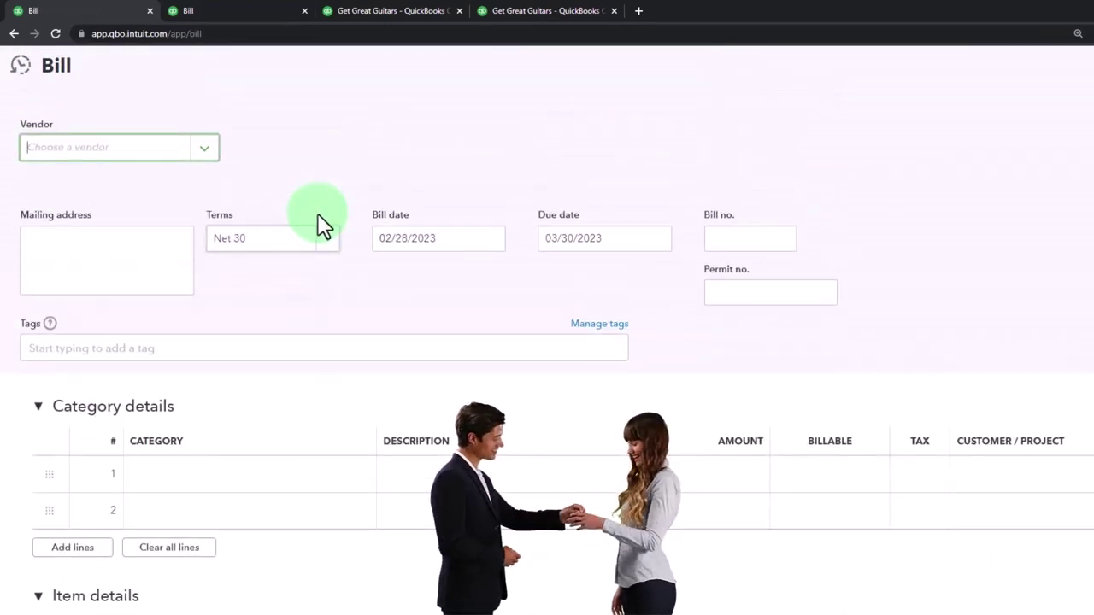
{"action": "type", "text": "Sp"}
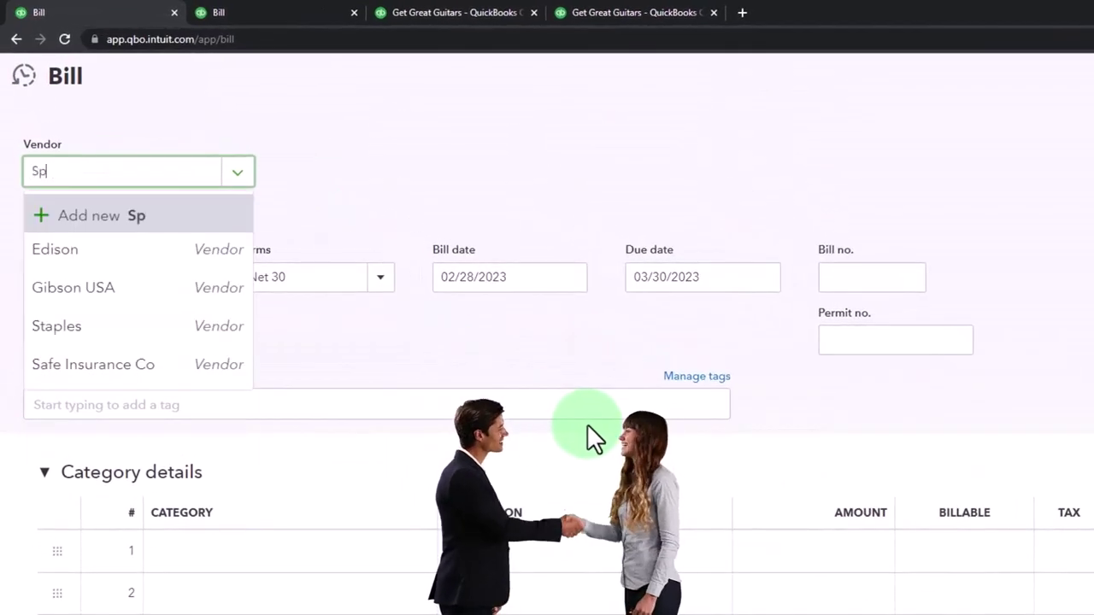
{"action": "type", "text": "ec"}
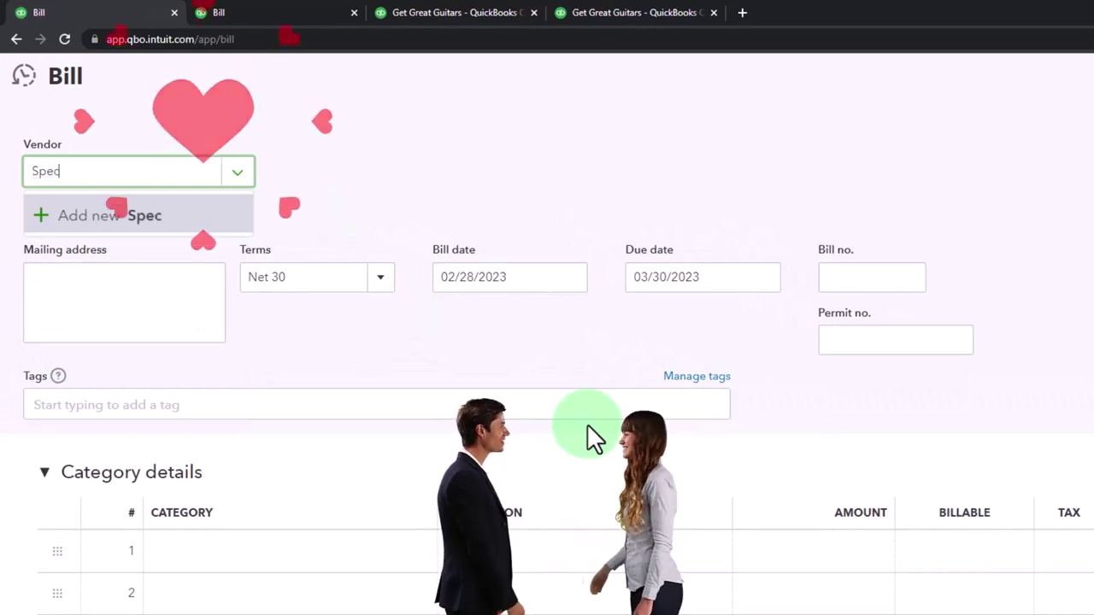
{"action": "type", "text": "trum"}
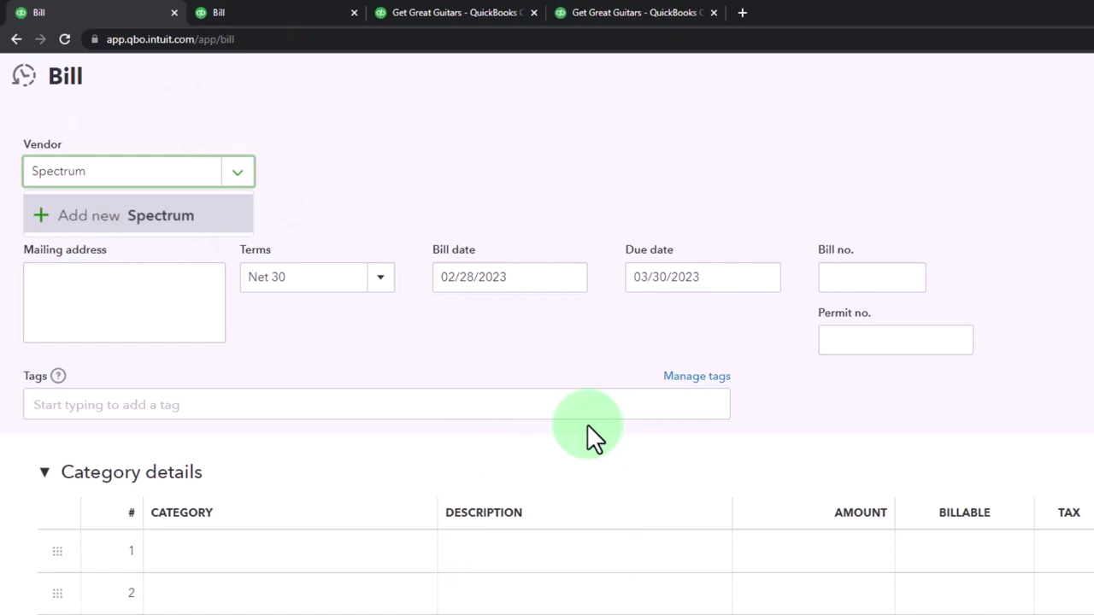
Create Spectrum as a new vendor with company and display name both set to Spectrum
{"action": "key", "text": "Return"}
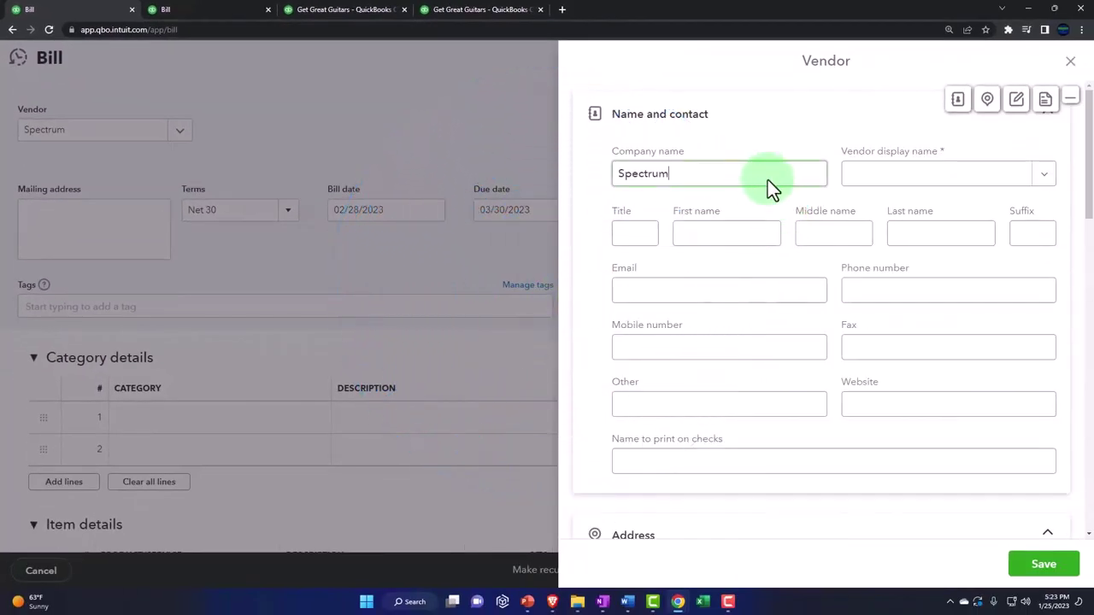
{"action": "left_click_drag", "start_coordinate": [675, 174], "coordinate": [611, 171]}
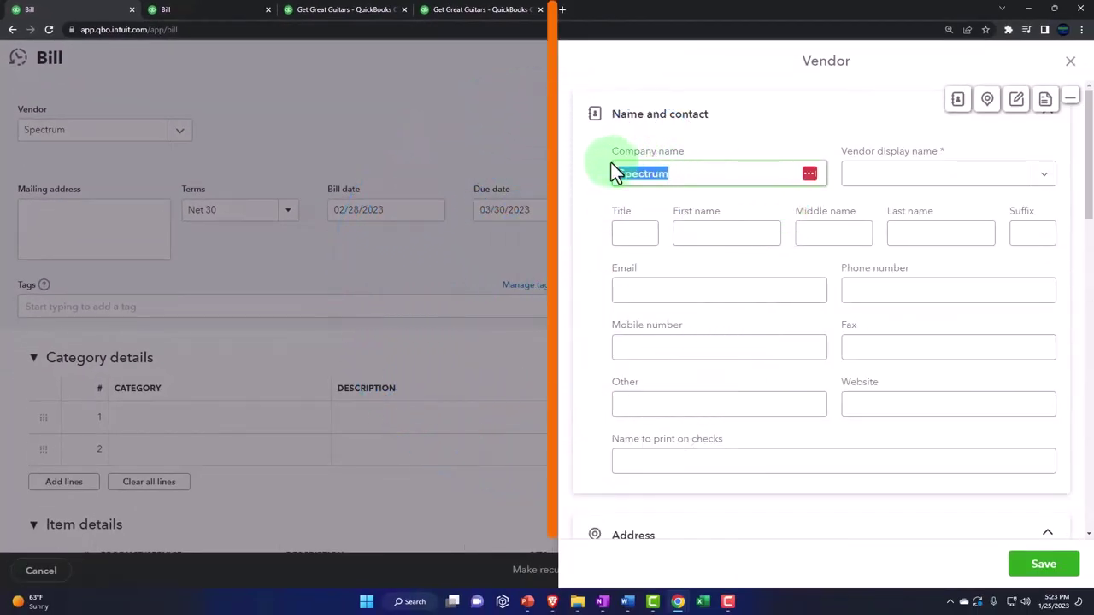
{"action": "left_click", "coordinate": [925, 182]}
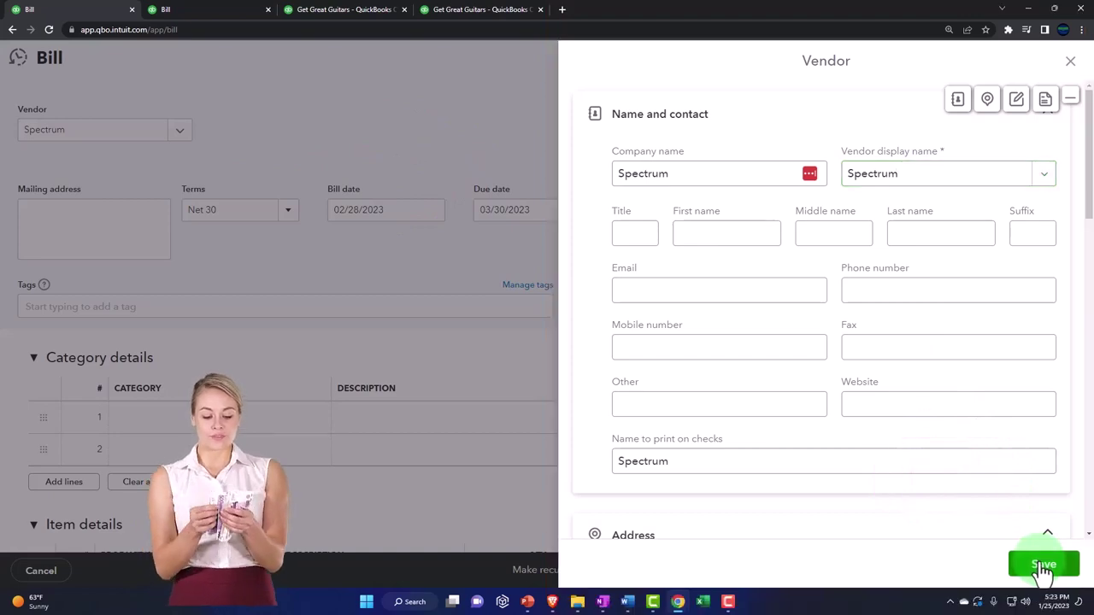
Save the Spectrum vendor and accept Net 30 terms, bill date 02/28/2023 and due date 03/30/2023
{"action": "left_click", "coordinate": [1043, 566]}
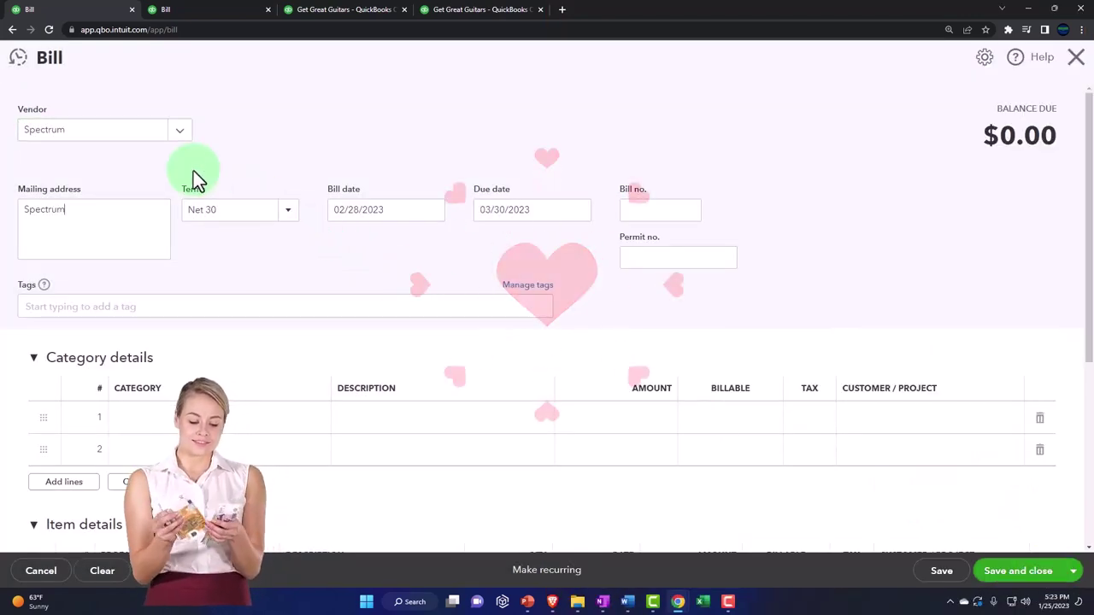
{"action": "key", "text": "Tab"}
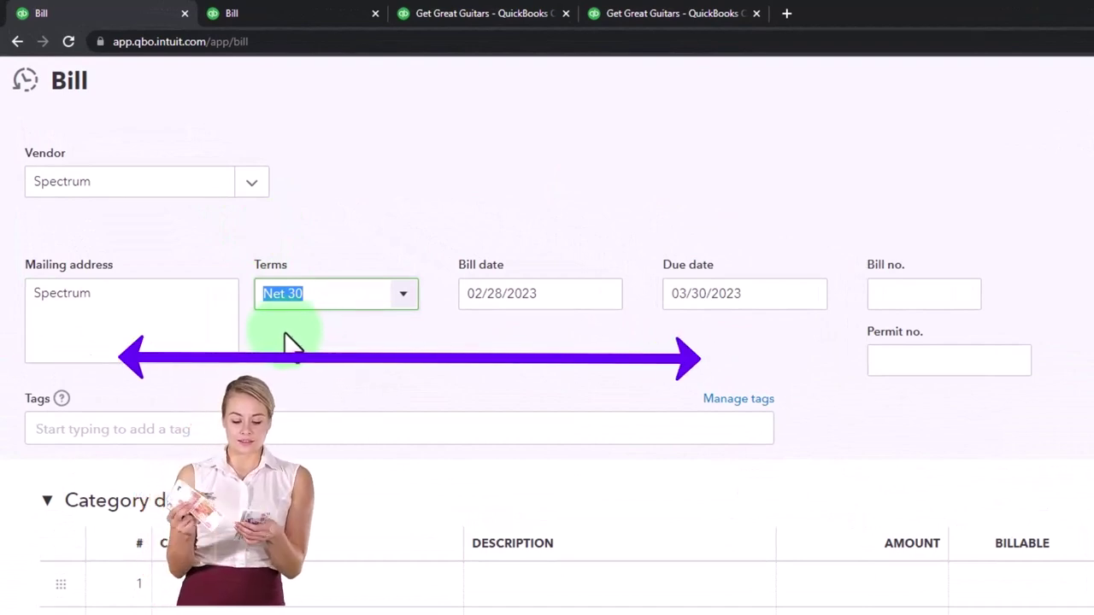
{"action": "key", "text": "Tab"}
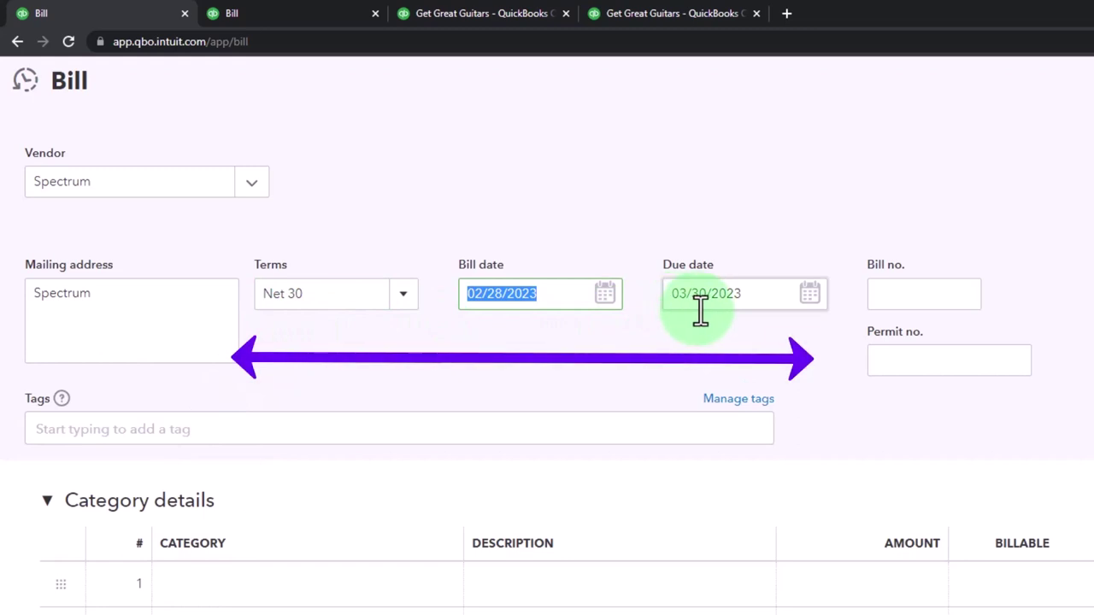
{"action": "key", "text": "Tab"}
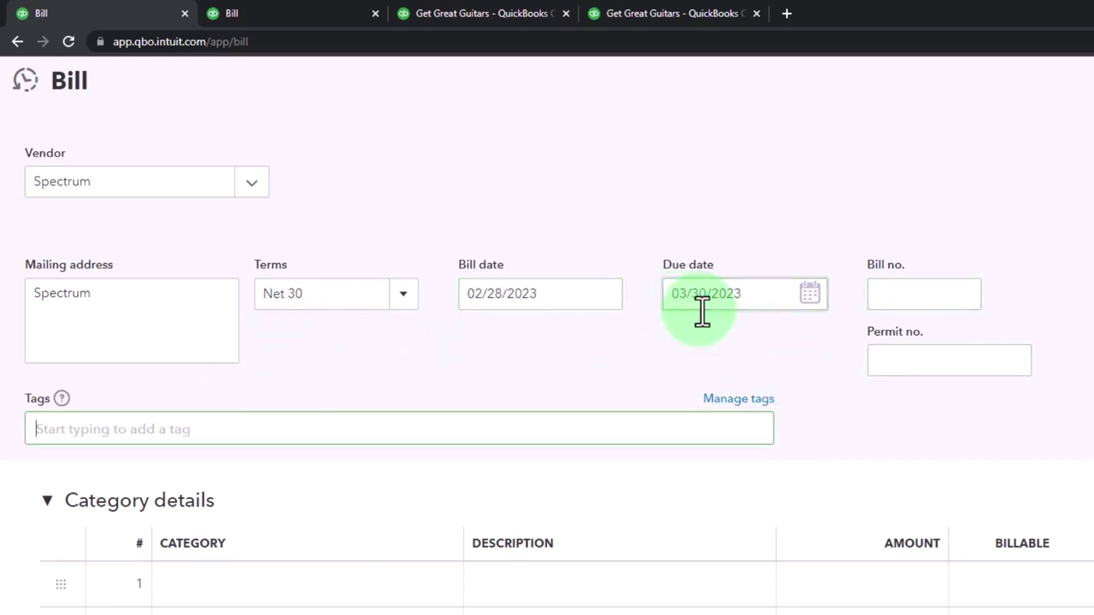
{"action": "key", "text": "Tab"}
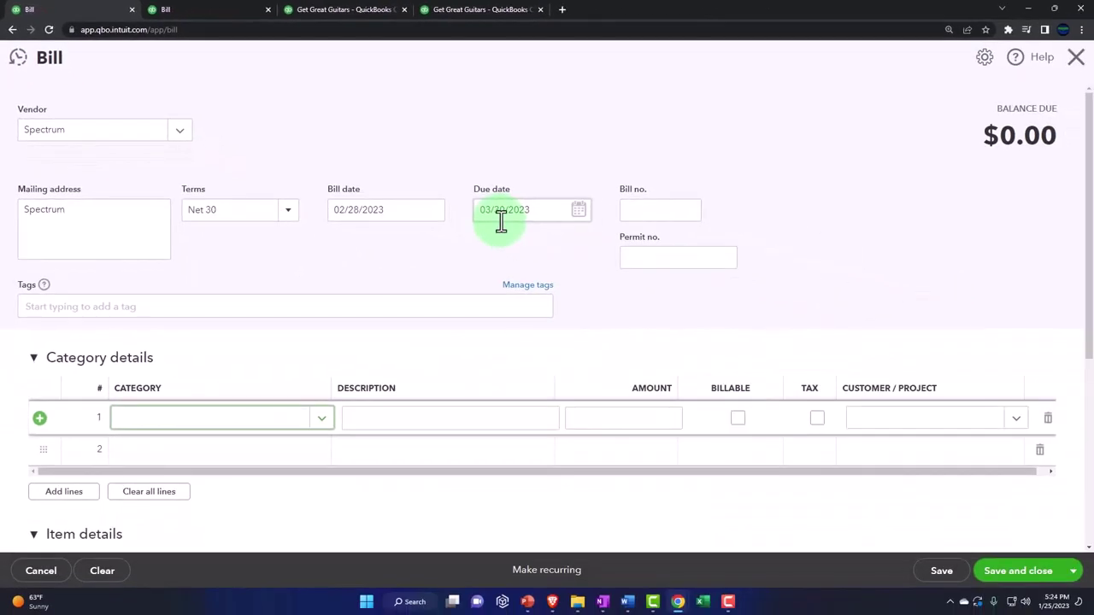
Search the bill's expense category list for an internet or communications account
{"action": "left_click", "coordinate": [501, 221]}
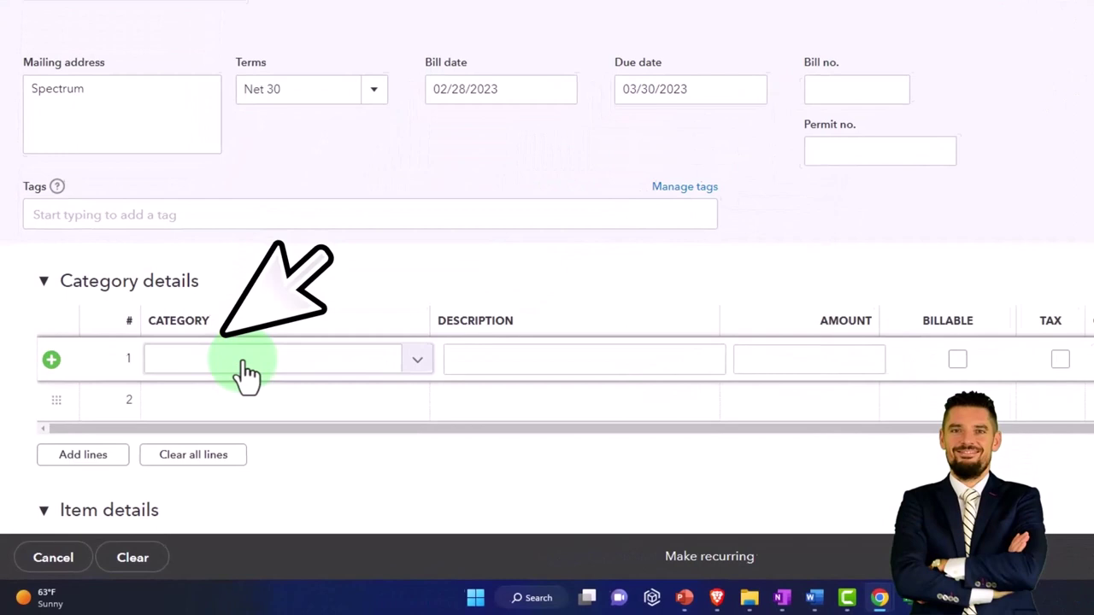
{"action": "left_click", "coordinate": [202, 415]}
{"action": "left_click", "coordinate": [250, 370]}
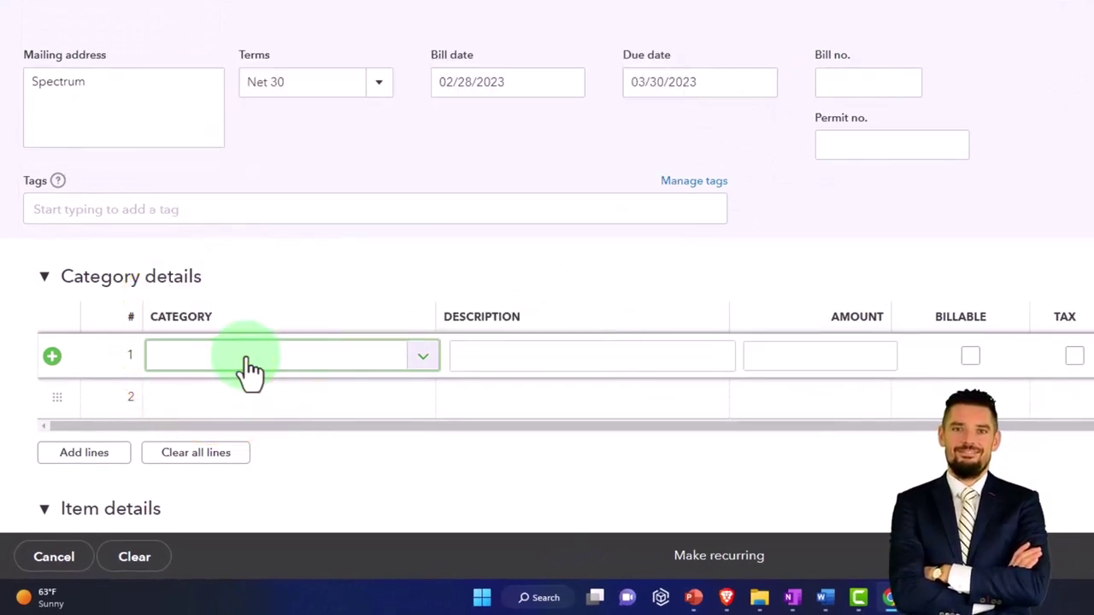
{"action": "left_click", "coordinate": [251, 369]}
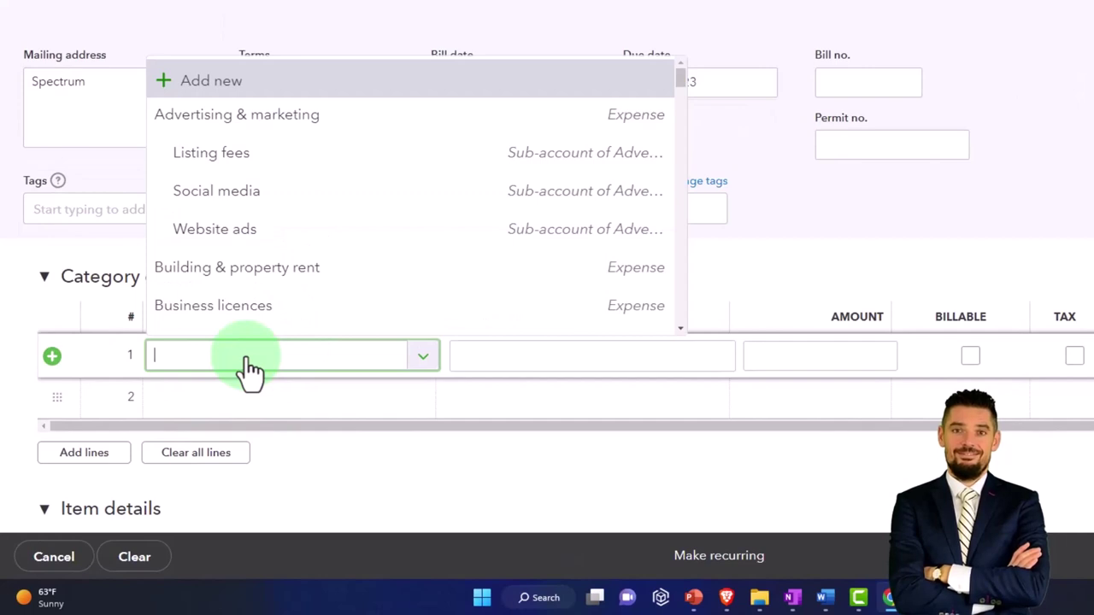
{"action": "type", "text": "inter"}
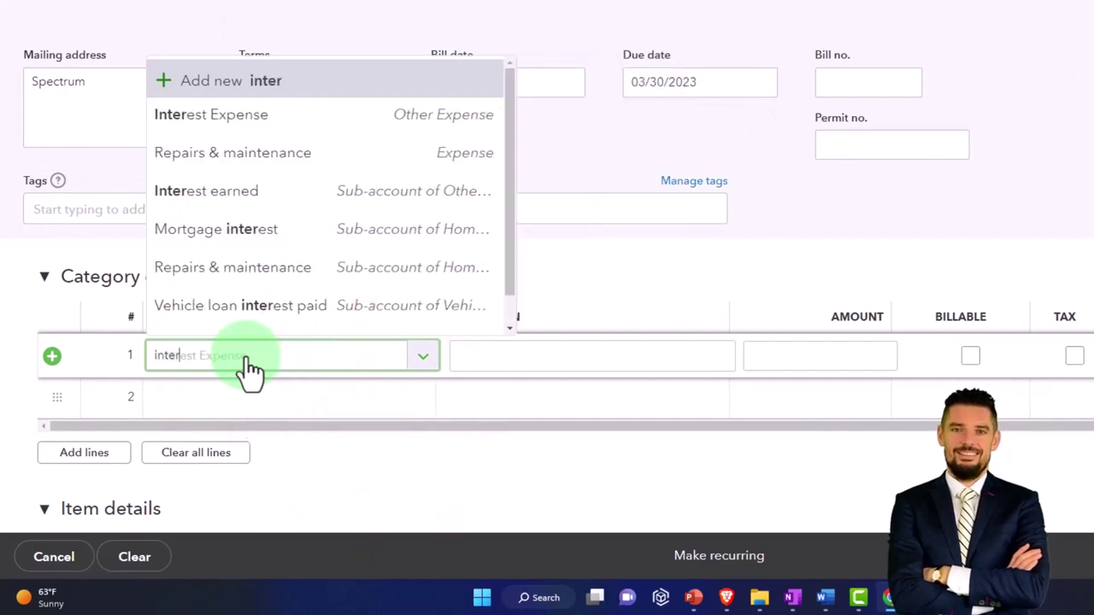
{"action": "type", "text": "n"}
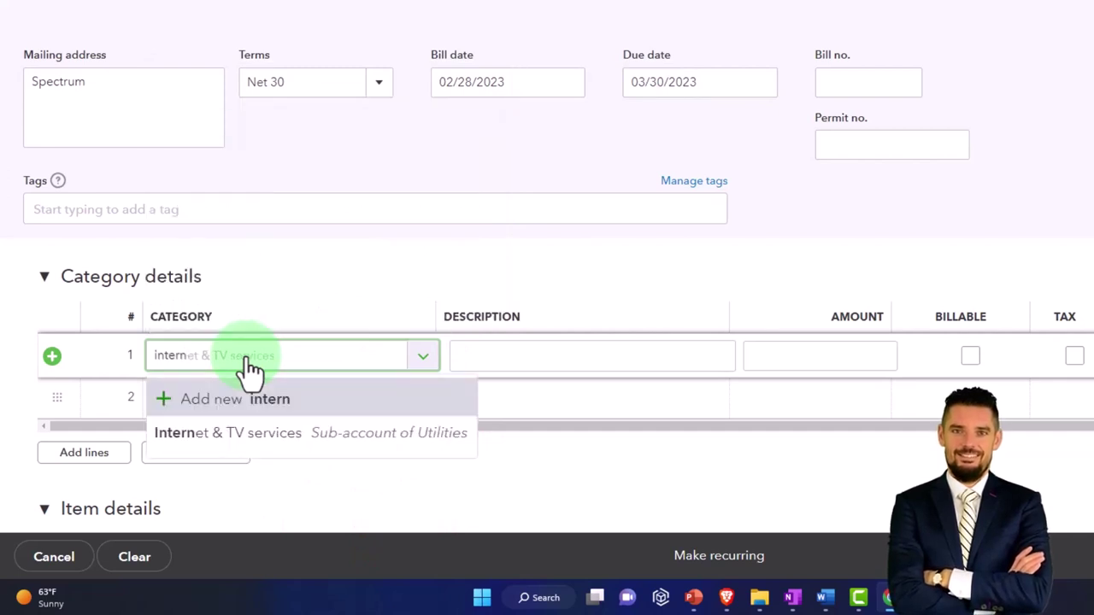
{"action": "key", "text": "BackSpace"}
{"action": "key", "text": "BackSpace"}
{"action": "key", "text": "BackSpace"}
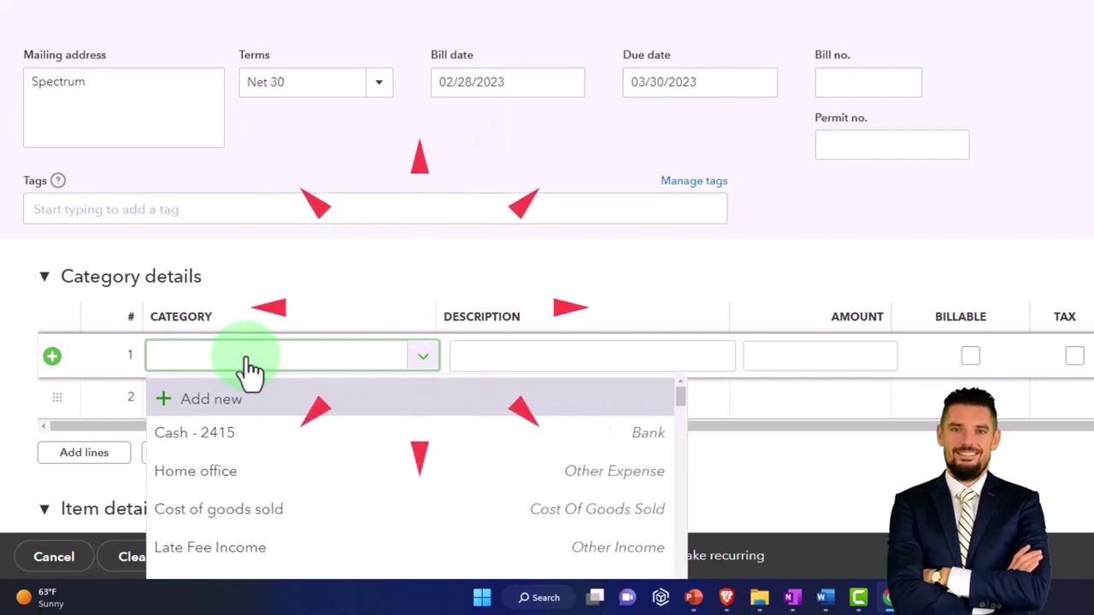
{"action": "type", "text": "Com"}
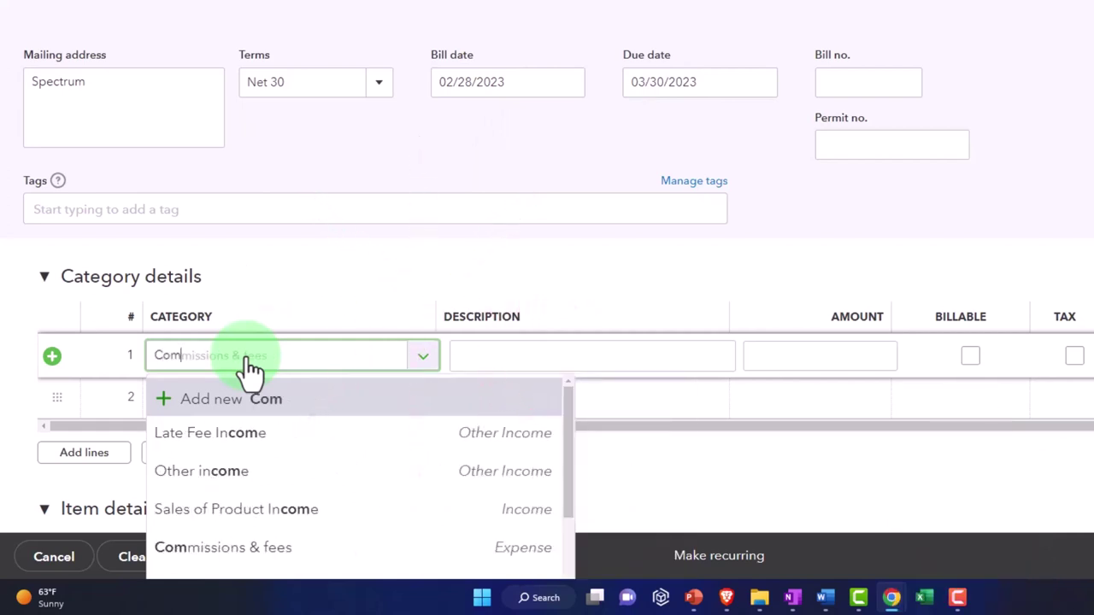
{"action": "key", "text": "BackSpace"}
{"action": "key", "text": "BackSpace"}
{"action": "key", "text": "BackSpace"}
Set category line 1 to Utilities:Internet & TV services
{"action": "type", "text": "Uti"}
{"action": "left_click", "coordinate": [253, 381]}
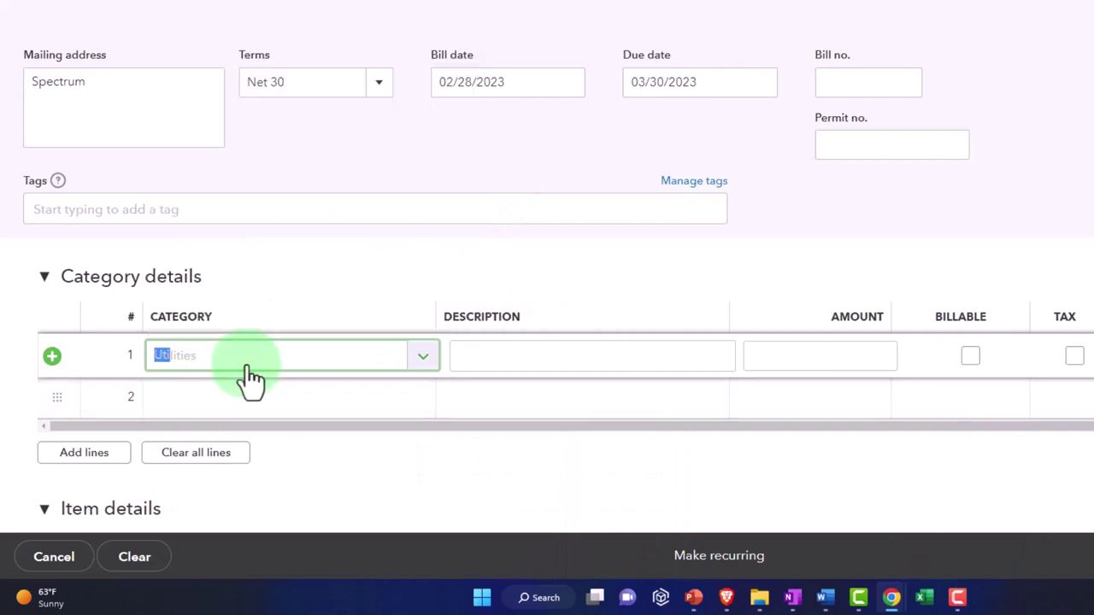
{"action": "left_click", "coordinate": [231, 369]}
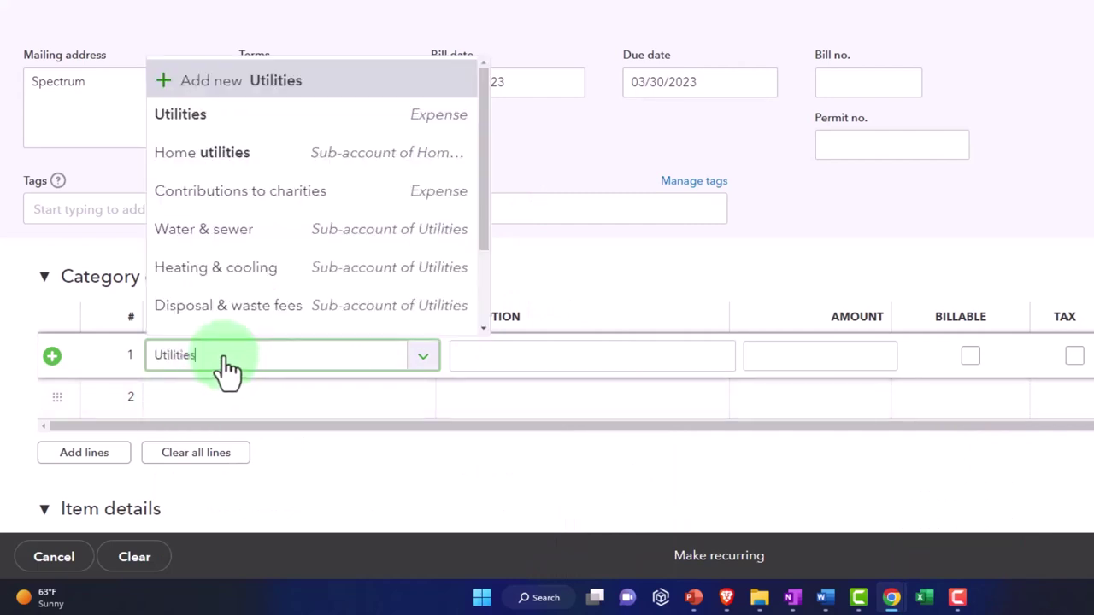
{"action": "key", "text": "BackSpace"}
{"action": "key", "text": "BackSpace"}
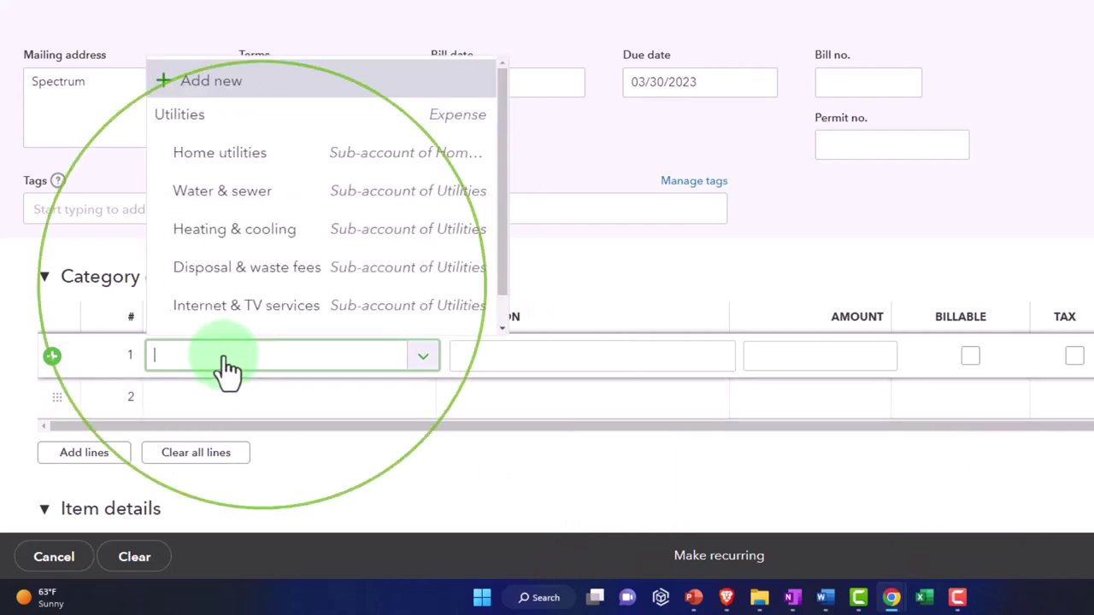
{"action": "type", "text": "in"}
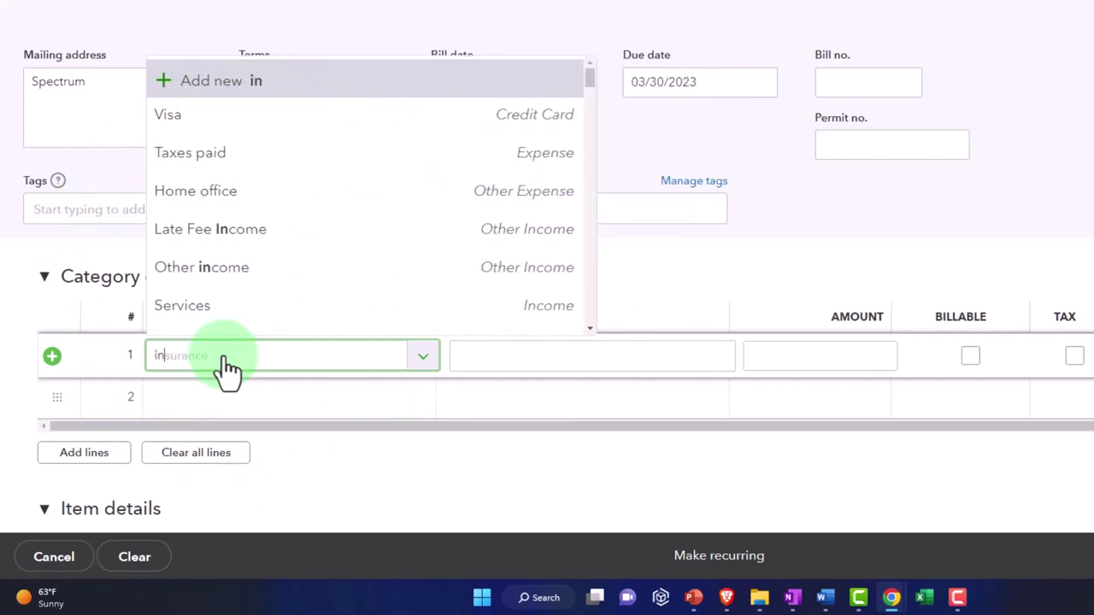
{"action": "type", "text": "ter"}
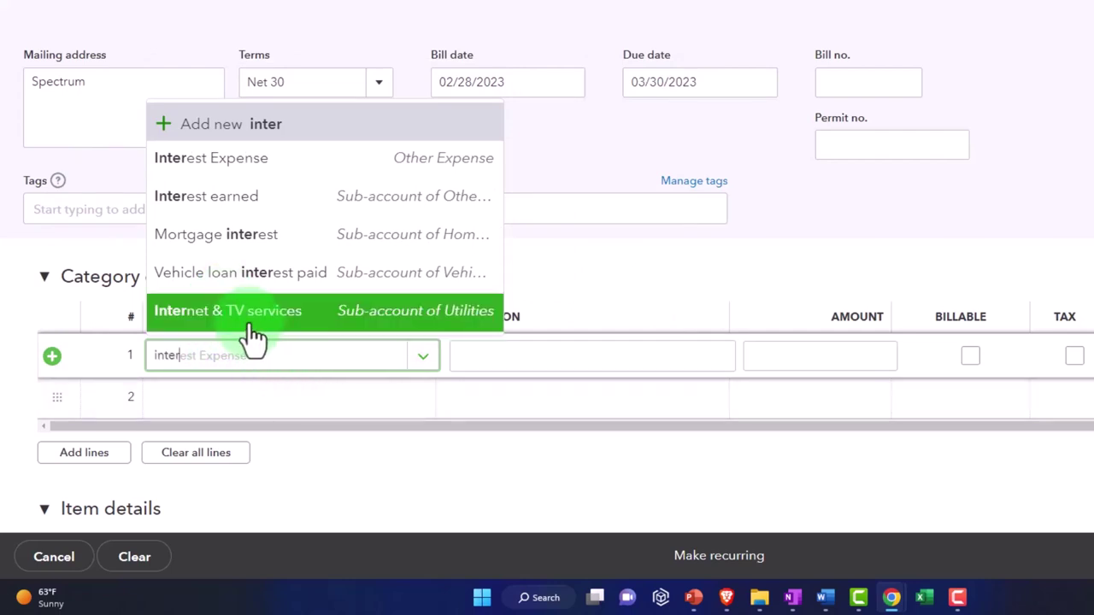
{"action": "left_click", "coordinate": [253, 330]}
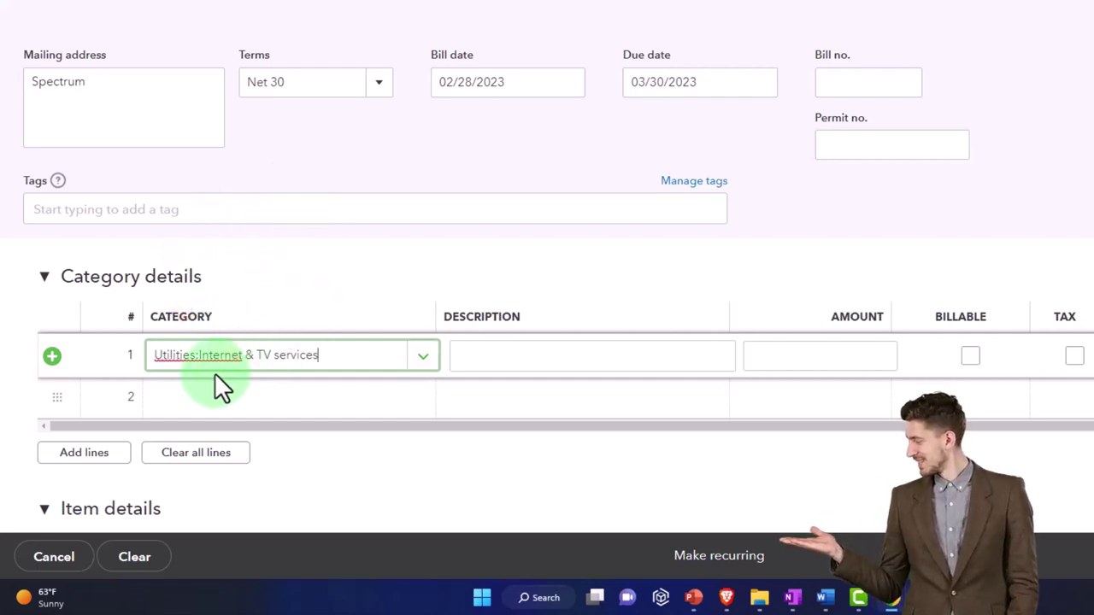
{"action": "key", "text": "Tab"}
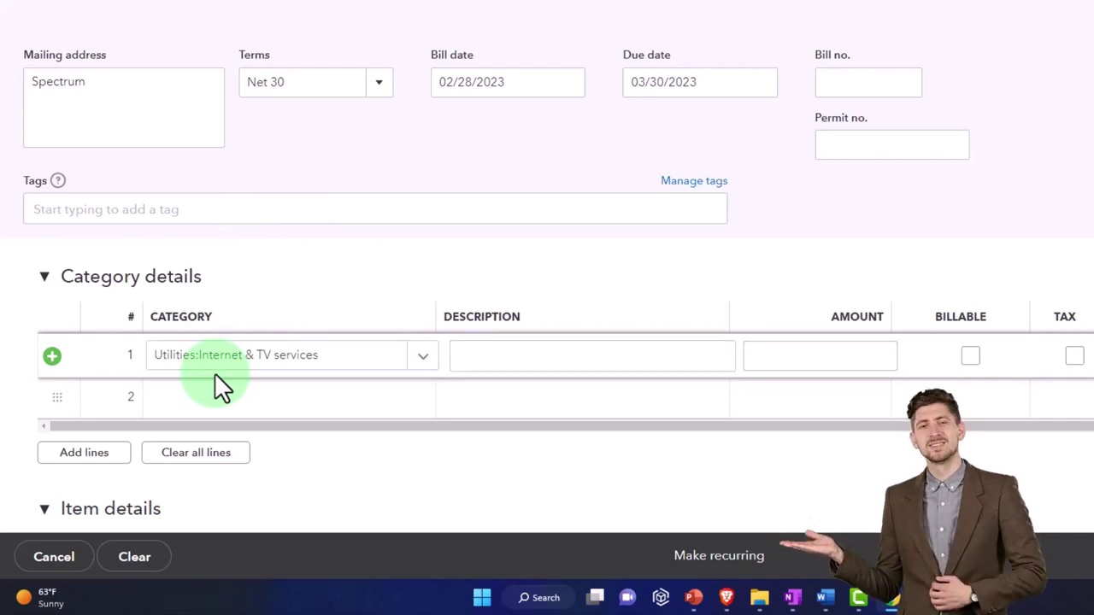
Enter an amount of 180.00 on the Internet & TV services line
{"action": "left_click", "coordinate": [809, 355]}
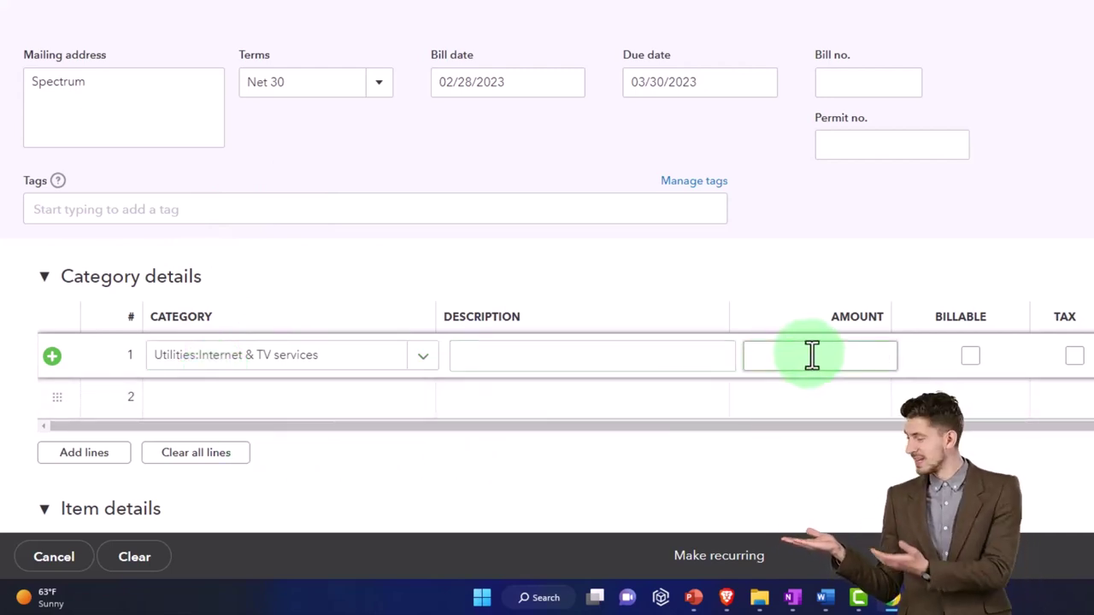
{"action": "type", "text": "180"}
{"action": "key", "text": "Tab"}
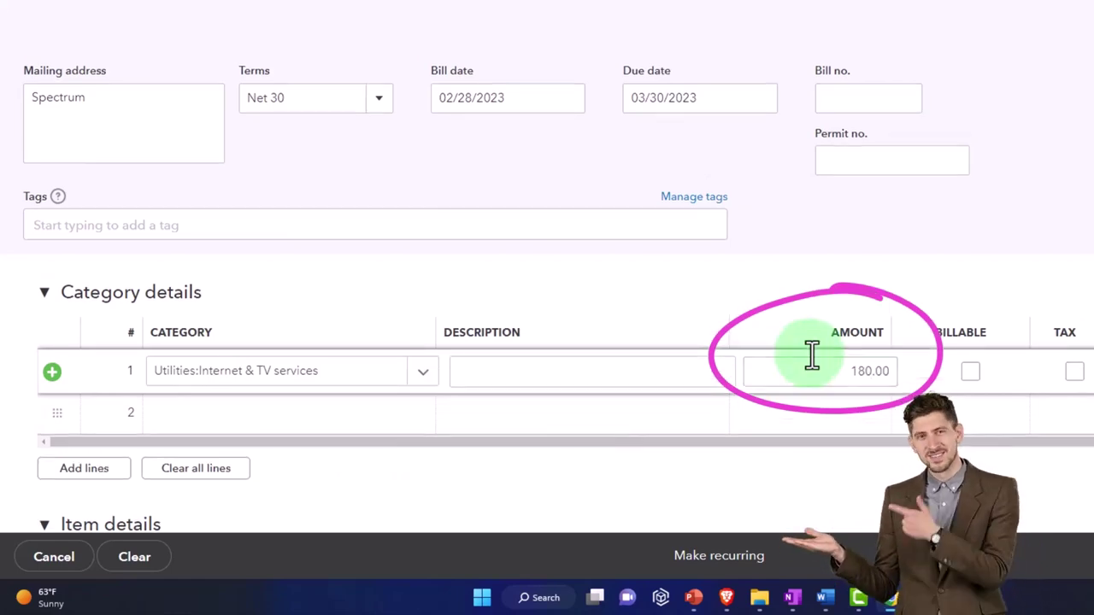
{"action": "key", "text": "Tab"}
{"action": "scroll", "coordinate": [806, 300], "scroll_direction": "down", "scroll_amount": 2}
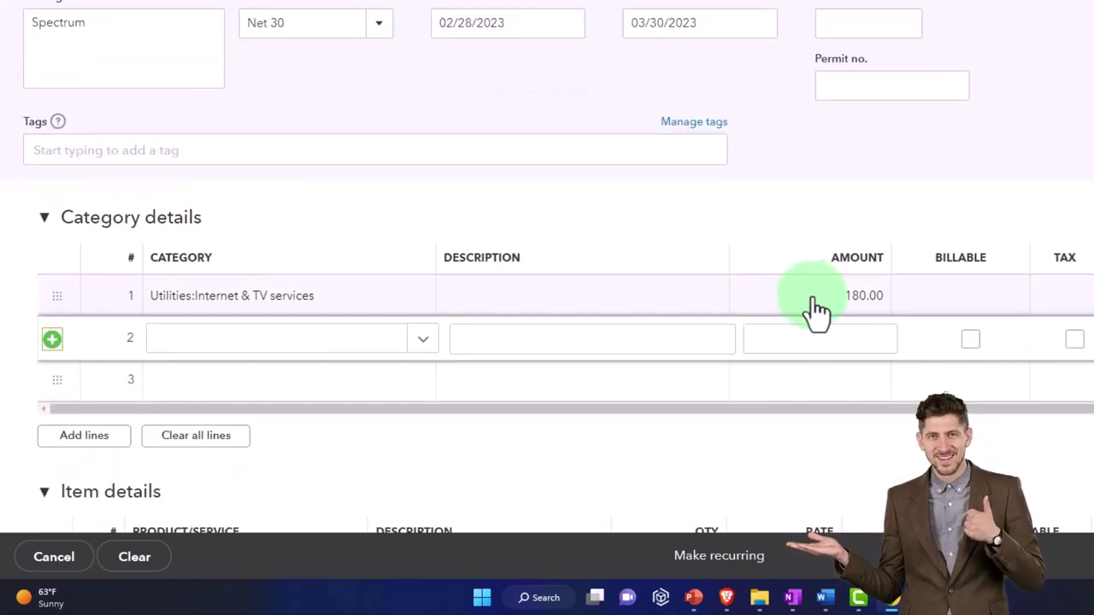
{"action": "scroll", "coordinate": [816, 308], "scroll_direction": "down", "scroll_amount": 2}
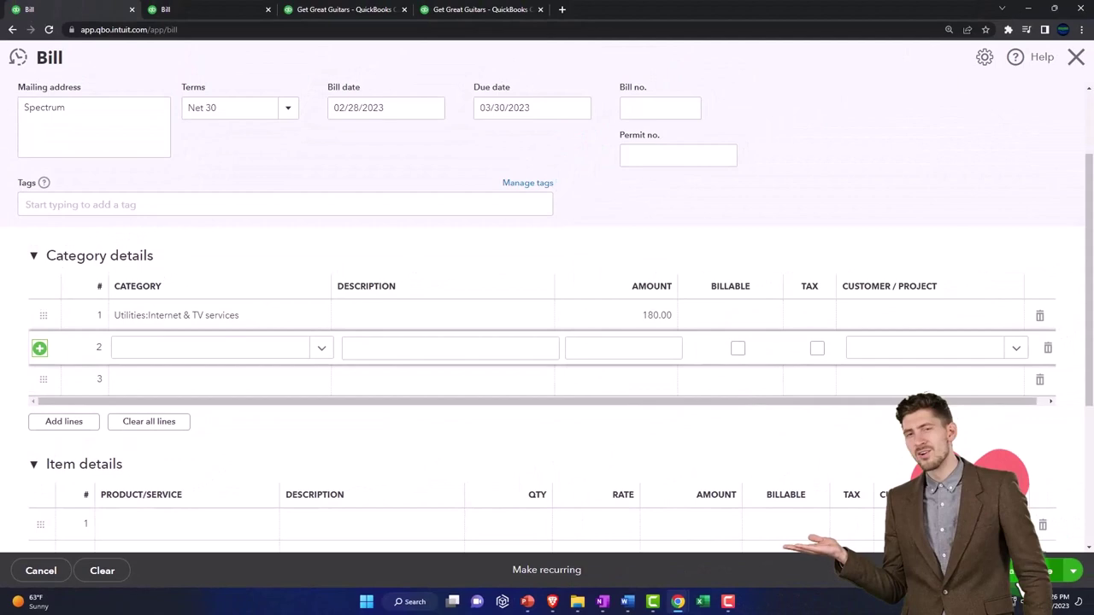
Save and close the $180.00 Spectrum bill, then expand the navigation menu
{"action": "left_click", "coordinate": [1045, 571]}
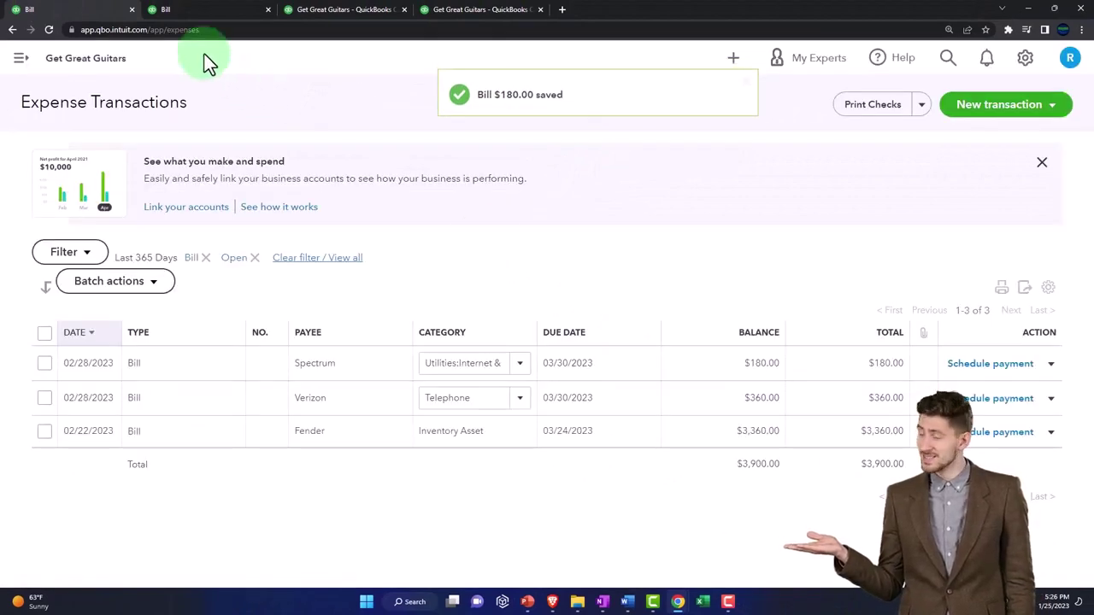
{"action": "left_click", "coordinate": [22, 62]}
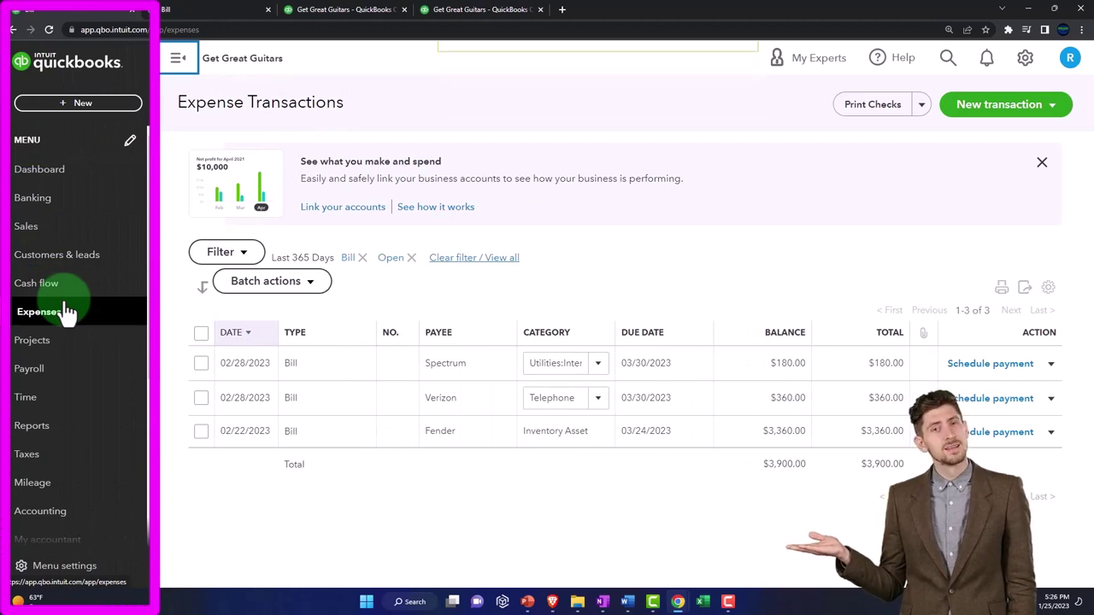
{"action": "scroll", "coordinate": [67, 312], "scroll_direction": "down", "scroll_amount": 3}
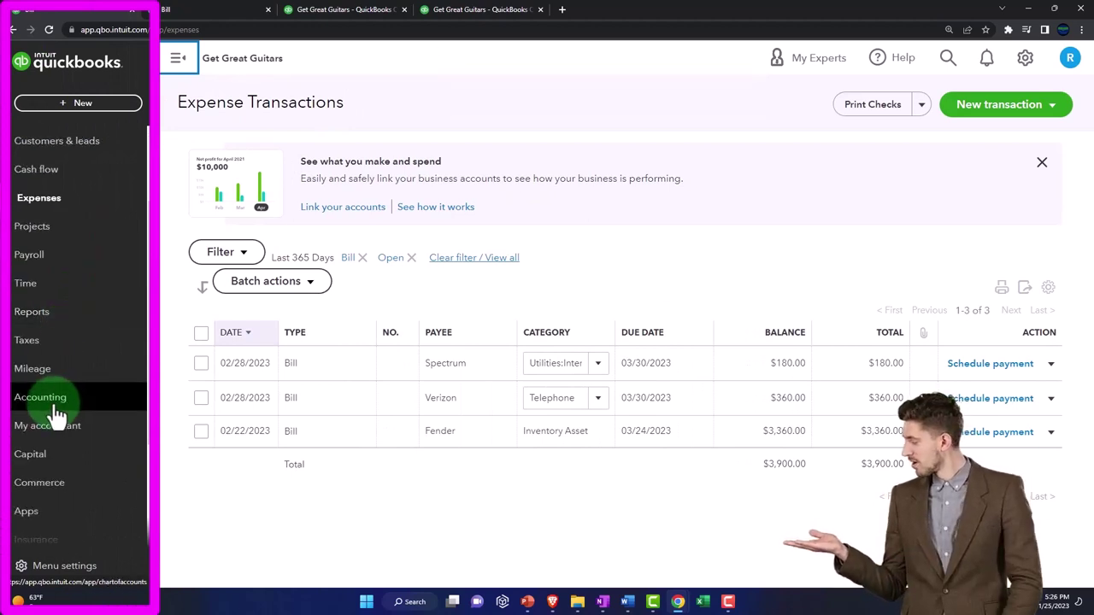
Open the Chart of Accounts in the Get Great Guitars sample company window
{"action": "left_click", "coordinate": [52, 406]}
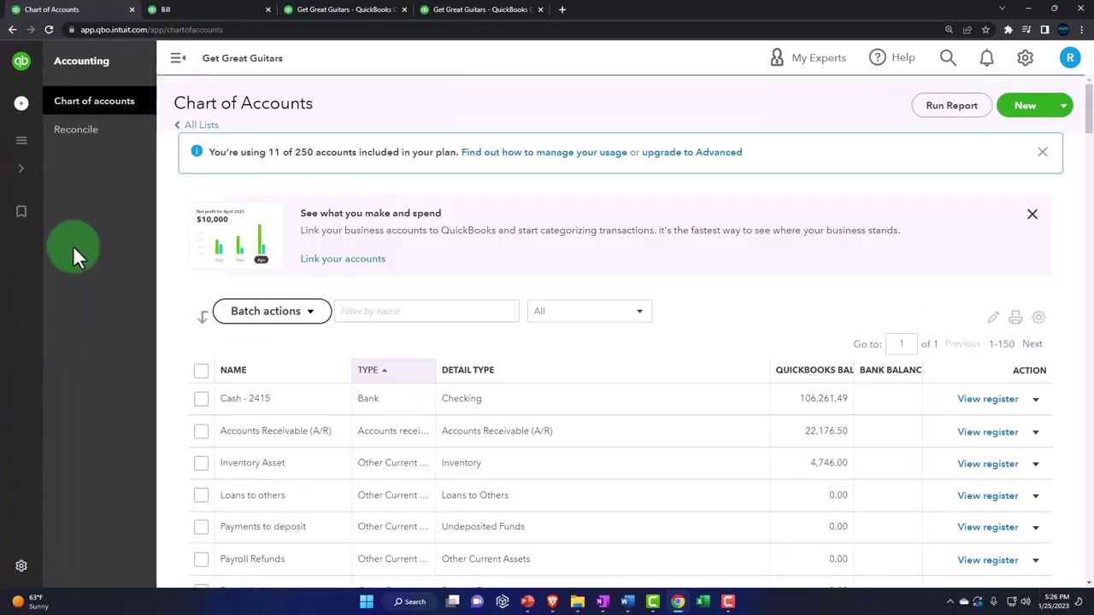
{"action": "left_click", "coordinate": [77, 111]}
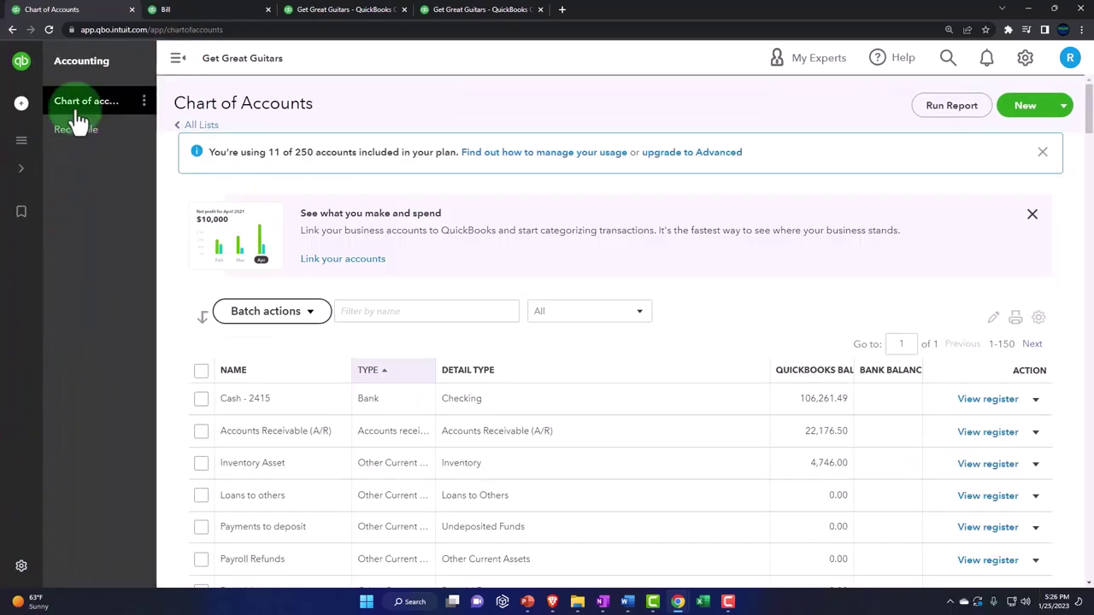
{"action": "left_click", "coordinate": [178, 59]}
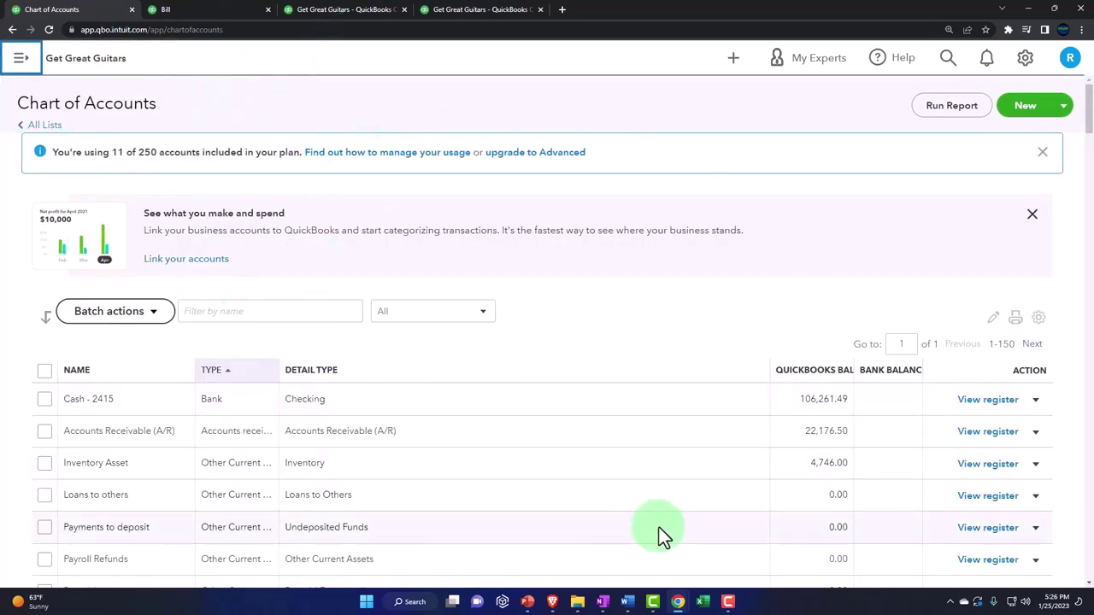
{"action": "left_click", "coordinate": [677, 602]}
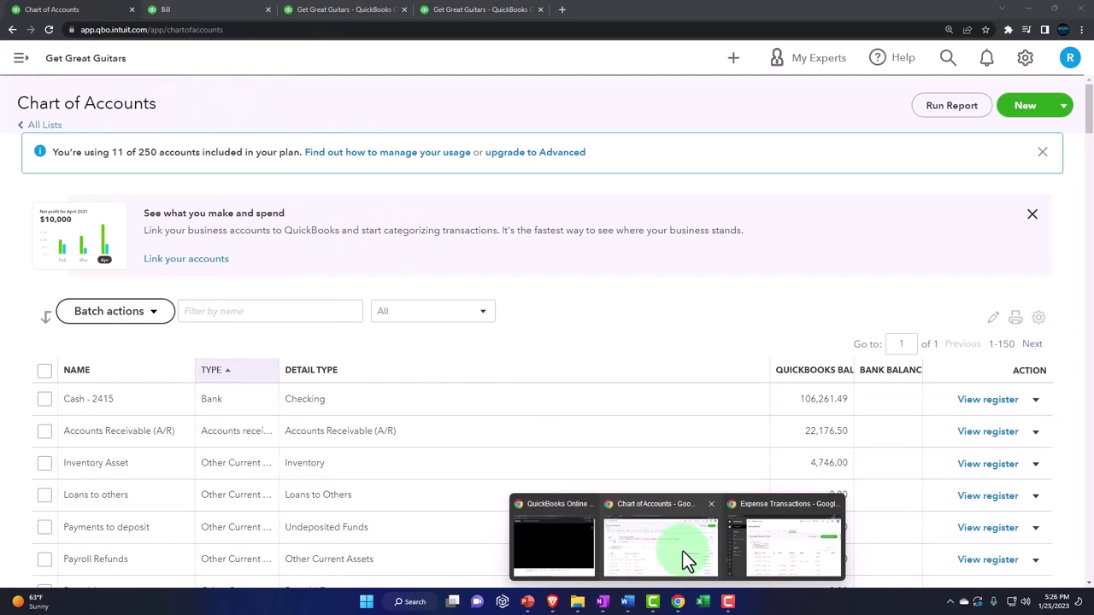
{"action": "left_click", "coordinate": [773, 541]}
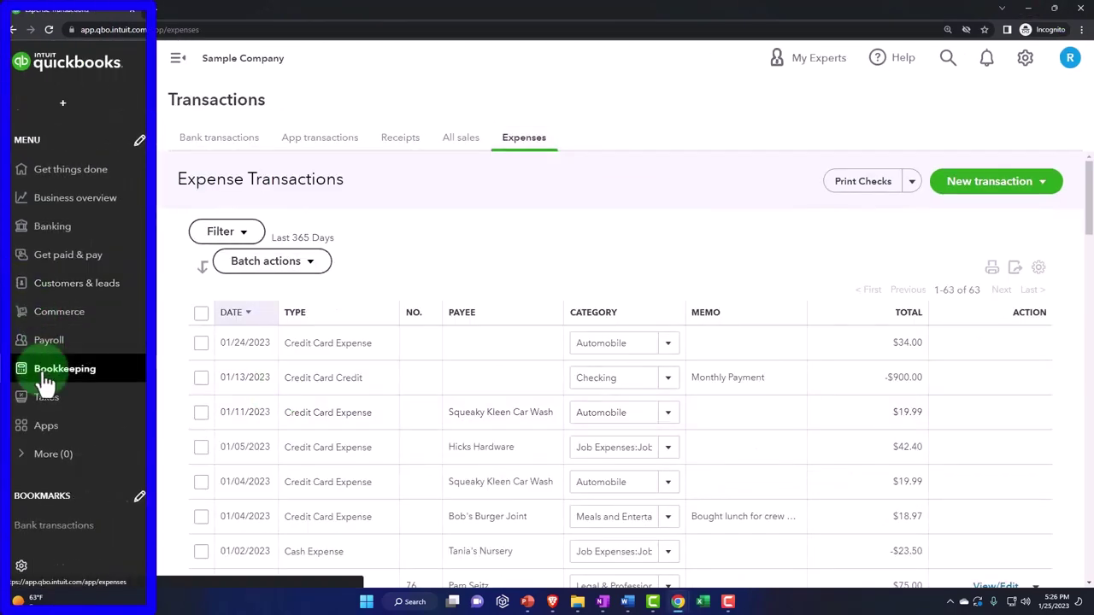
{"action": "left_click", "coordinate": [46, 379]}
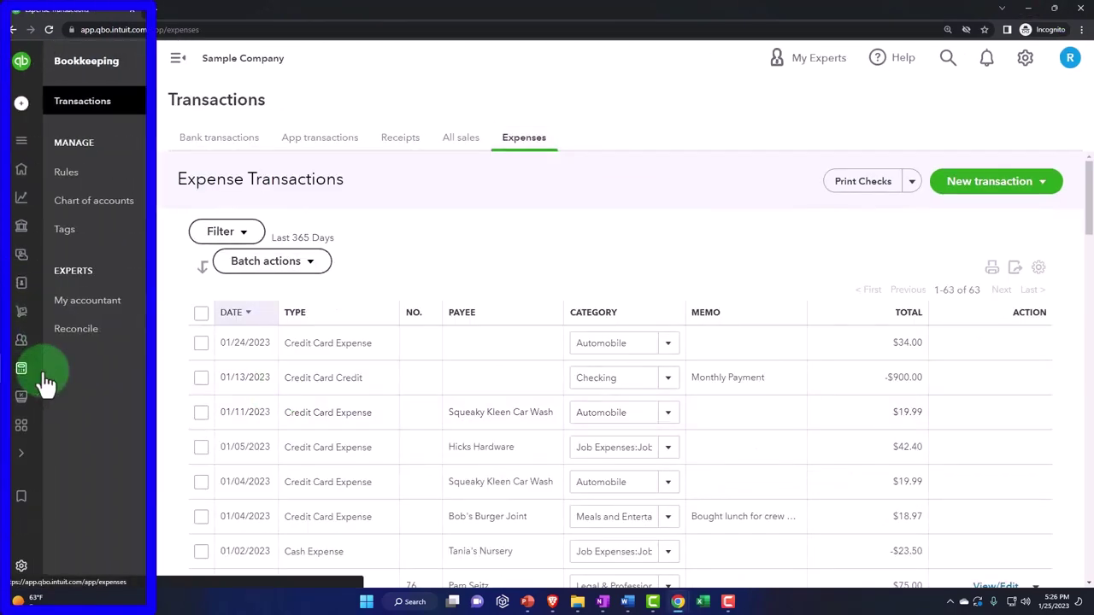
{"action": "left_click", "coordinate": [97, 214]}
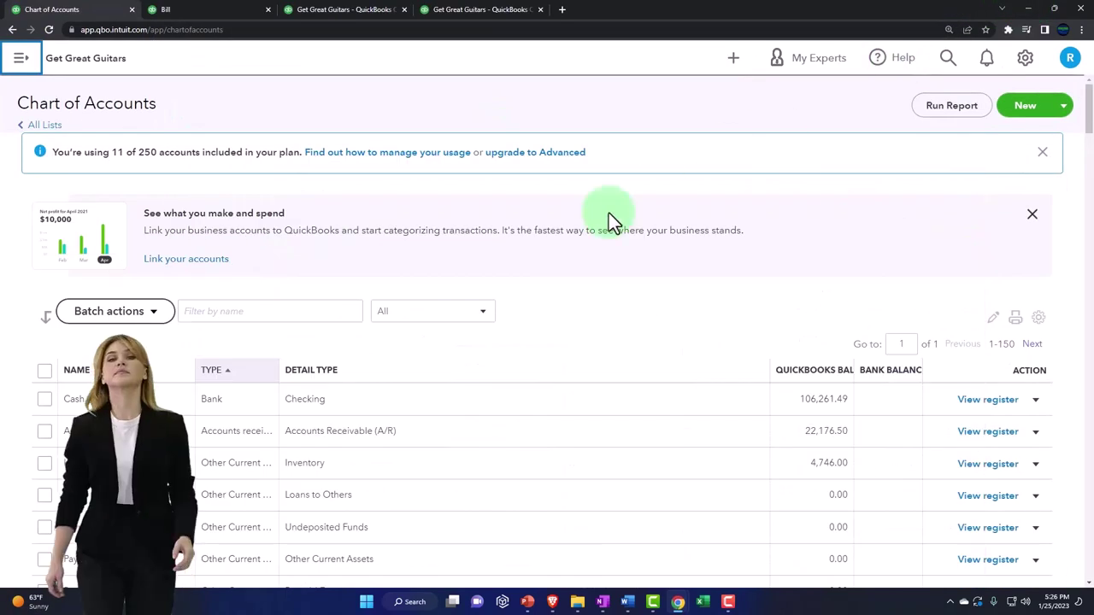
Scroll the Chart of Accounts down to the Internet & TV services account under Utilities
{"action": "scroll", "coordinate": [205, 376], "scroll_direction": "down", "scroll_amount": 1}
{"action": "scroll", "coordinate": [193, 419], "scroll_direction": "down", "scroll_amount": 2}
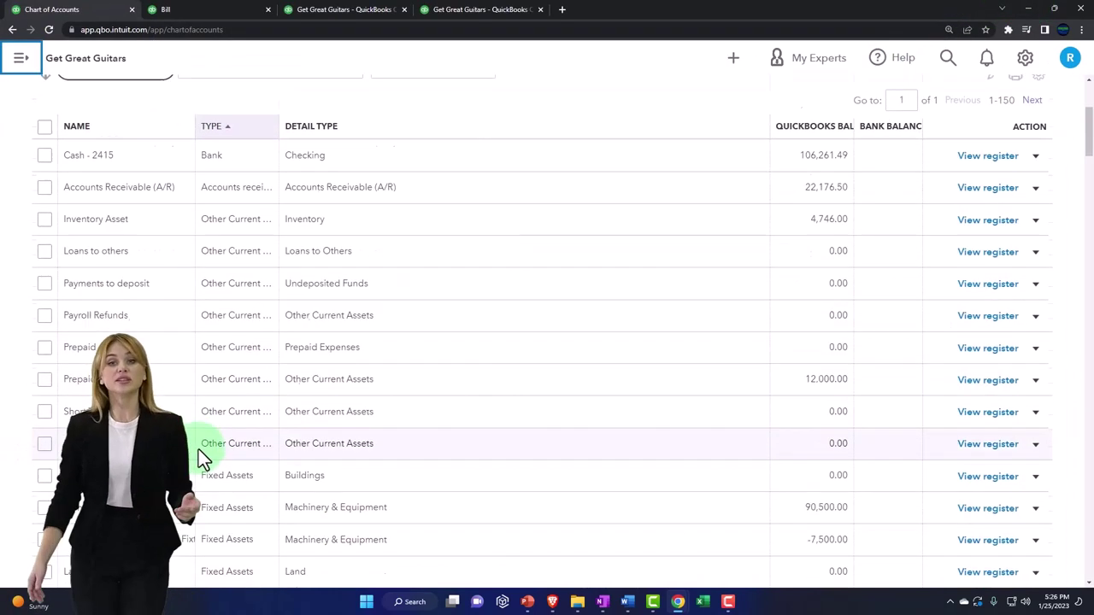
{"action": "scroll", "coordinate": [201, 455], "scroll_direction": "down", "scroll_amount": 4}
{"action": "scroll", "coordinate": [202, 455], "scroll_direction": "down", "scroll_amount": 3}
{"action": "scroll", "coordinate": [201, 455], "scroll_direction": "down", "scroll_amount": 3}
{"action": "scroll", "coordinate": [202, 455], "scroll_direction": "down", "scroll_amount": 2}
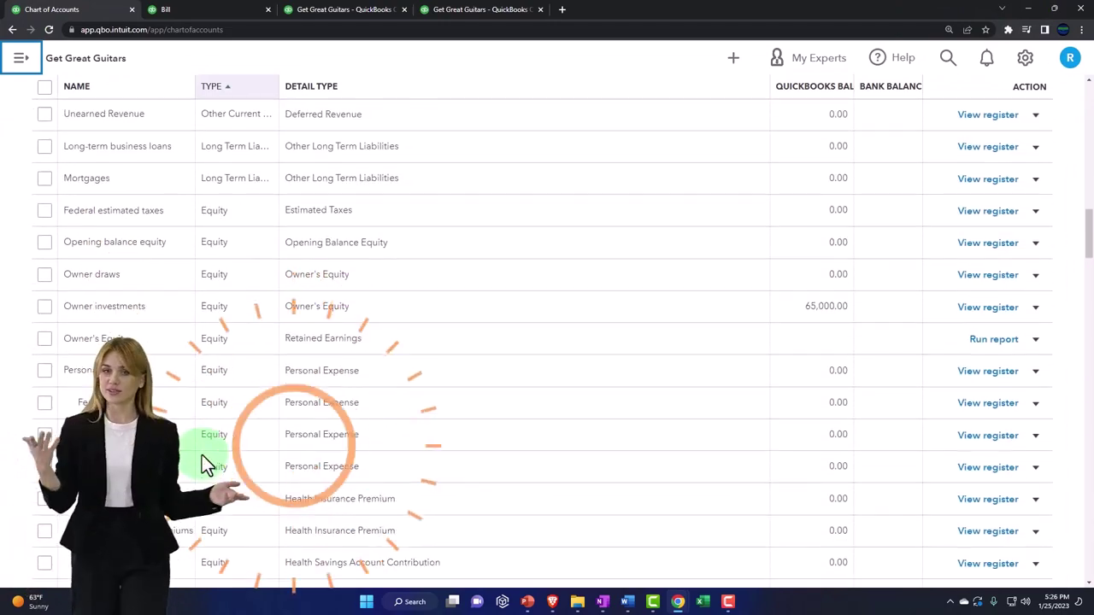
{"action": "scroll", "coordinate": [202, 455], "scroll_direction": "down", "scroll_amount": 2}
{"action": "scroll", "coordinate": [202, 456], "scroll_direction": "down", "scroll_amount": 3}
{"action": "scroll", "coordinate": [202, 456], "scroll_direction": "down", "scroll_amount": 1}
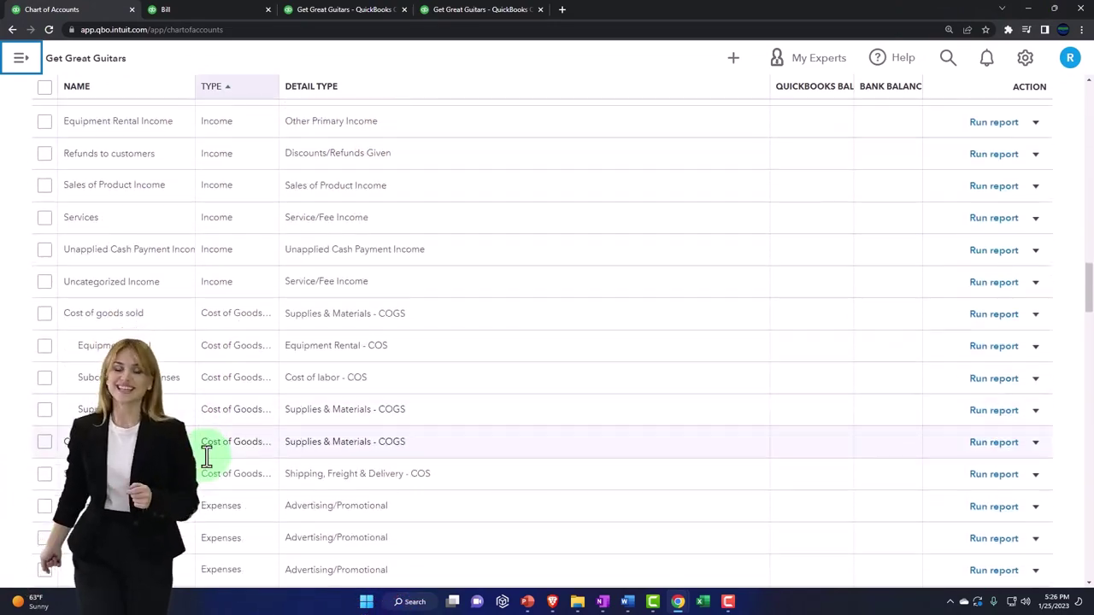
{"action": "scroll", "coordinate": [206, 456], "scroll_direction": "down", "scroll_amount": 3}
{"action": "scroll", "coordinate": [215, 457], "scroll_direction": "down", "scroll_amount": 3}
{"action": "scroll", "coordinate": [214, 458], "scroll_direction": "down", "scroll_amount": 2}
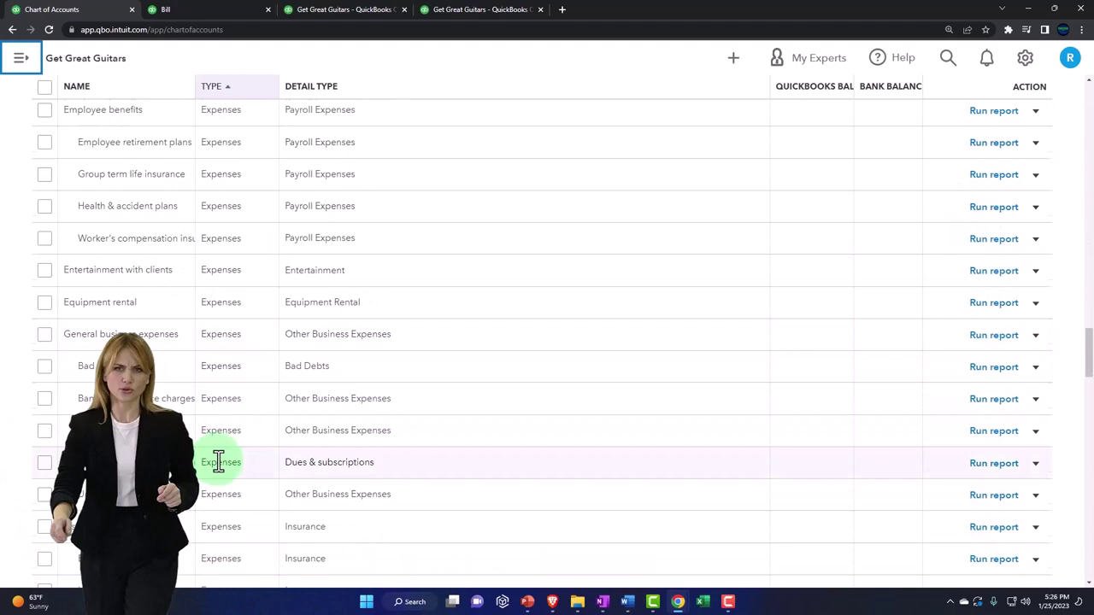
{"action": "scroll", "coordinate": [218, 462], "scroll_direction": "down", "scroll_amount": 2}
{"action": "scroll", "coordinate": [219, 461], "scroll_direction": "down", "scroll_amount": 2}
{"action": "scroll", "coordinate": [220, 461], "scroll_direction": "down", "scroll_amount": 3}
{"action": "scroll", "coordinate": [220, 462], "scroll_direction": "down", "scroll_amount": 1}
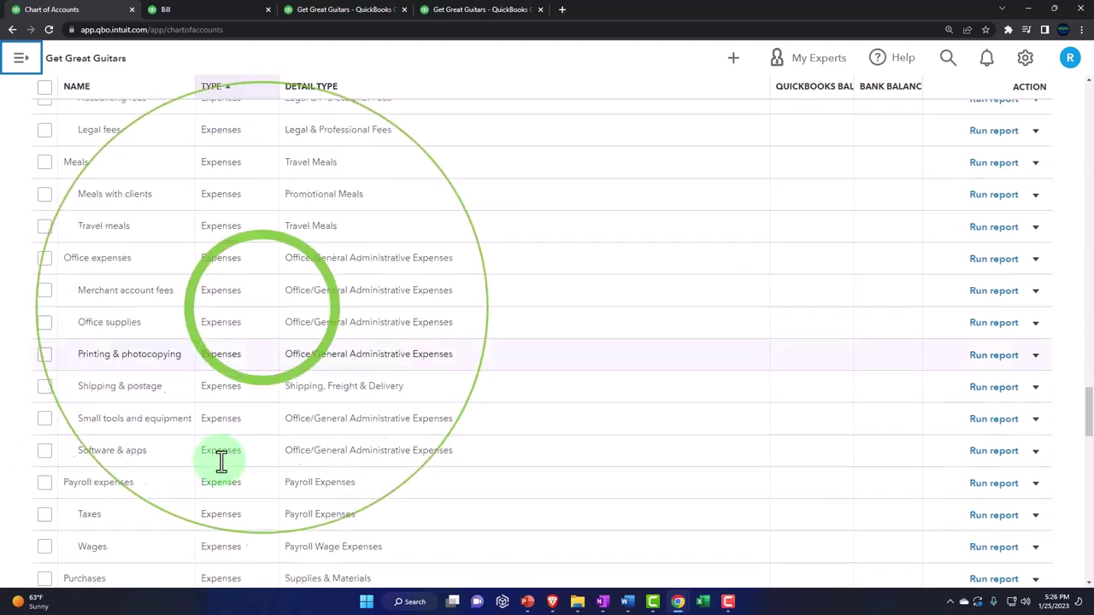
{"action": "scroll", "coordinate": [220, 462], "scroll_direction": "down", "scroll_amount": 2}
{"action": "scroll", "coordinate": [220, 462], "scroll_direction": "down", "scroll_amount": 2}
{"action": "scroll", "coordinate": [221, 462], "scroll_direction": "down", "scroll_amount": 1}
{"action": "scroll", "coordinate": [221, 462], "scroll_direction": "down", "scroll_amount": 2}
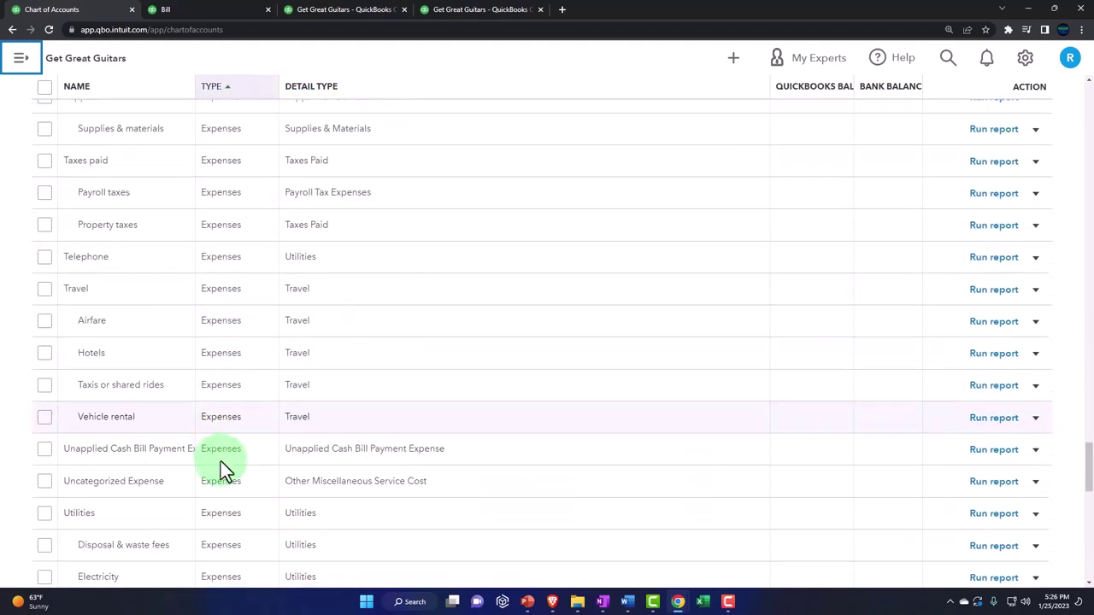
{"action": "scroll", "coordinate": [221, 462], "scroll_direction": "down", "scroll_amount": 2}
{"action": "scroll", "coordinate": [221, 461], "scroll_direction": "down", "scroll_amount": 2}
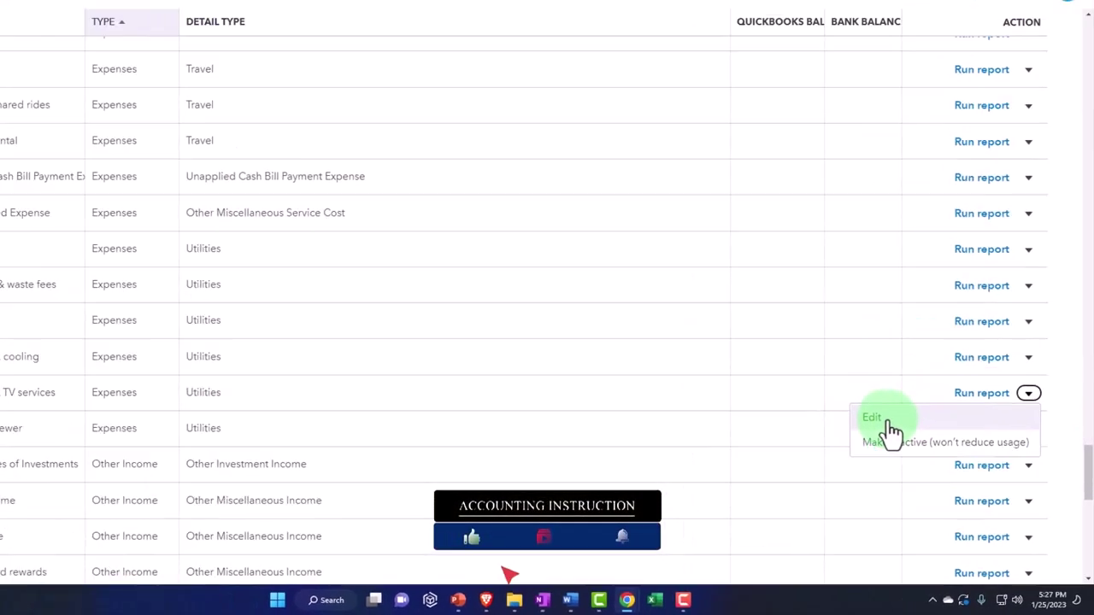
Edit Internet & TV services and change its parent account from Utilities to Expenses
{"action": "left_click", "coordinate": [890, 425]}
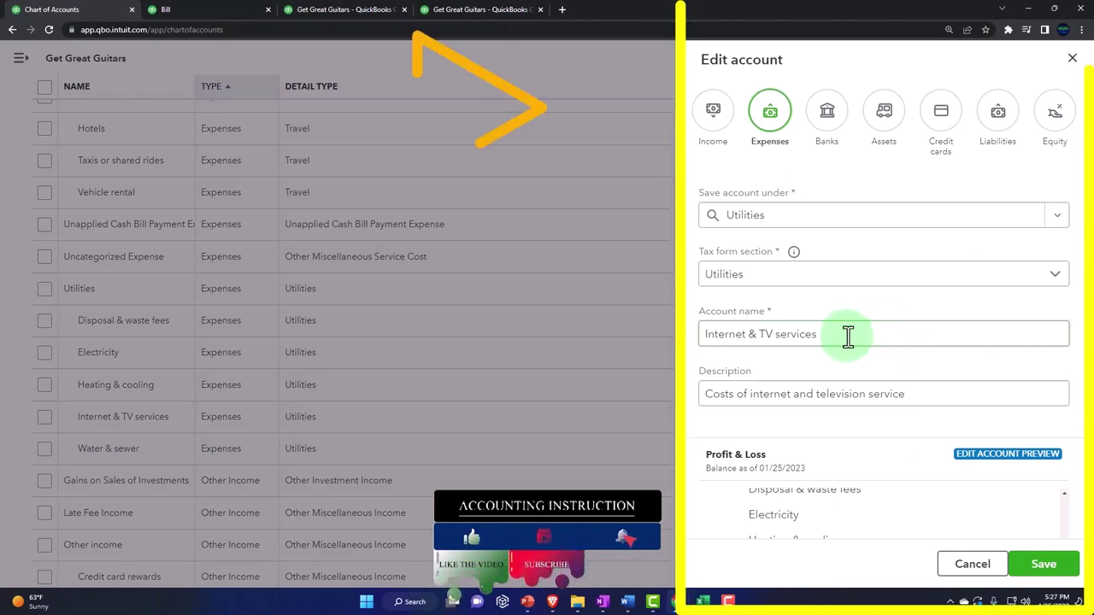
{"action": "left_click", "coordinate": [1054, 220]}
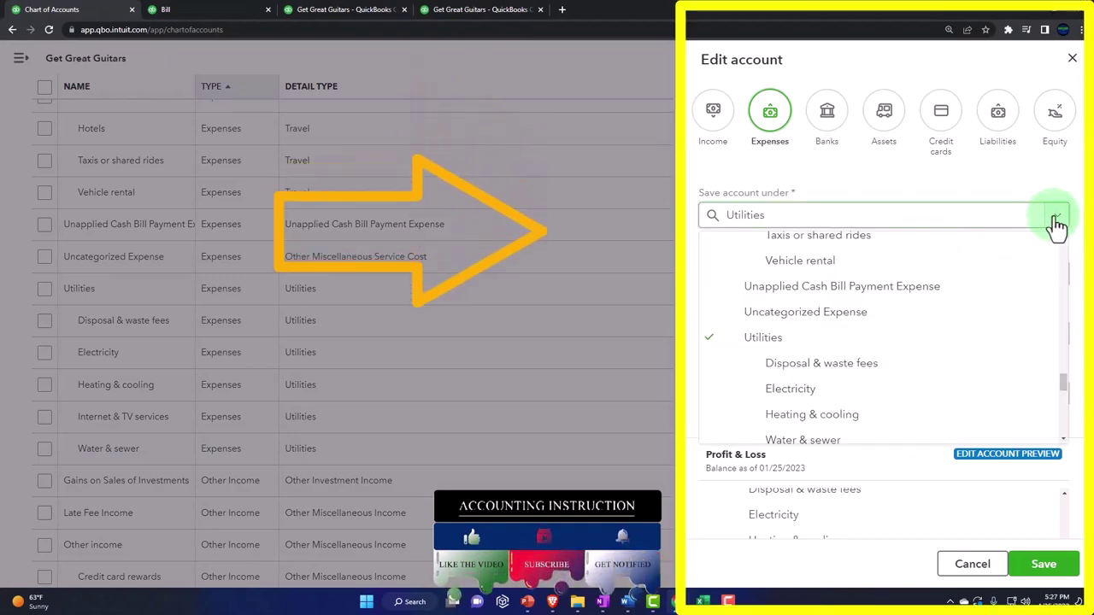
{"action": "scroll", "coordinate": [918, 371], "scroll_direction": "up", "scroll_amount": 2}
{"action": "scroll", "coordinate": [919, 371], "scroll_direction": "up", "scroll_amount": 2}
{"action": "scroll", "coordinate": [922, 372], "scroll_direction": "up", "scroll_amount": 2}
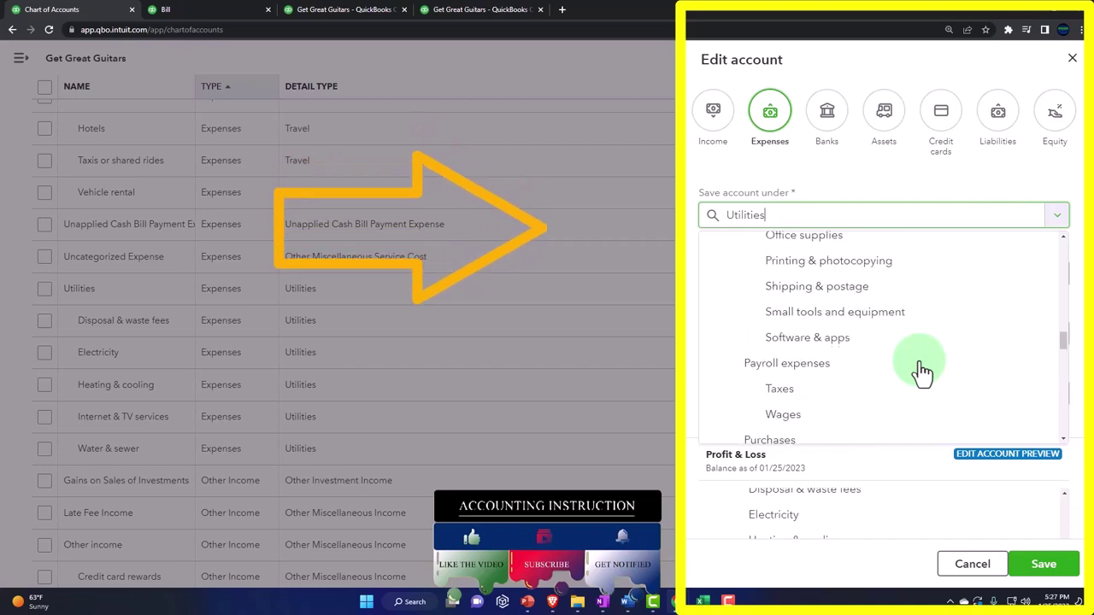
{"action": "scroll", "coordinate": [921, 372], "scroll_direction": "up", "scroll_amount": 2}
{"action": "scroll", "coordinate": [921, 372], "scroll_direction": "up", "scroll_amount": 2}
{"action": "scroll", "coordinate": [921, 372], "scroll_direction": "up", "scroll_amount": 2}
{"action": "scroll", "coordinate": [923, 374], "scroll_direction": "up", "scroll_amount": 2}
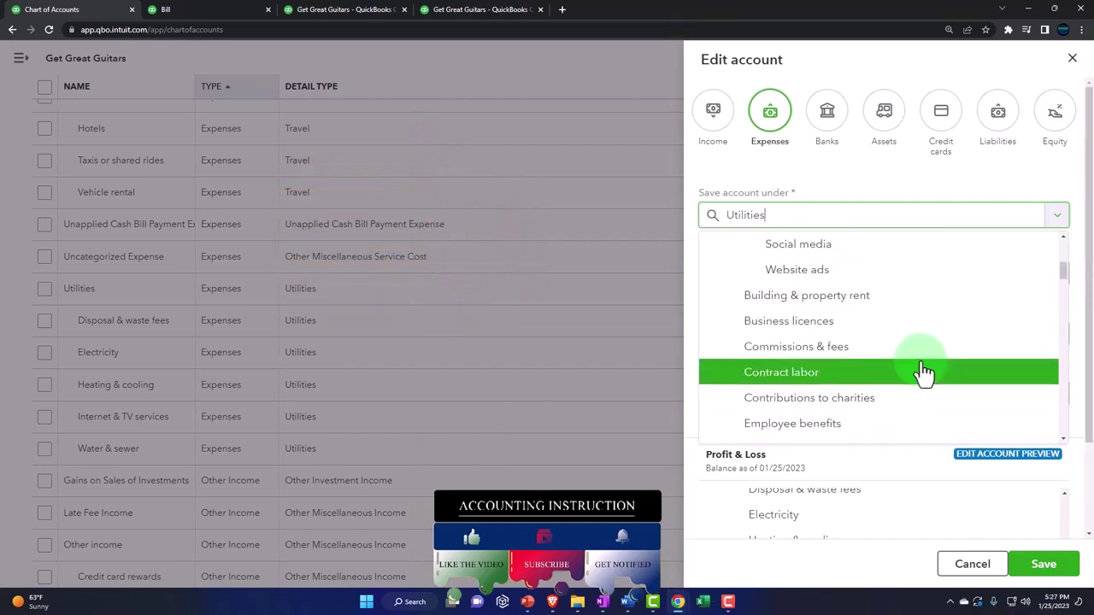
{"action": "scroll", "coordinate": [922, 371], "scroll_direction": "up", "scroll_amount": 3}
{"action": "scroll", "coordinate": [915, 371], "scroll_direction": "up", "scroll_amount": 1}
{"action": "left_click", "coordinate": [744, 370]}
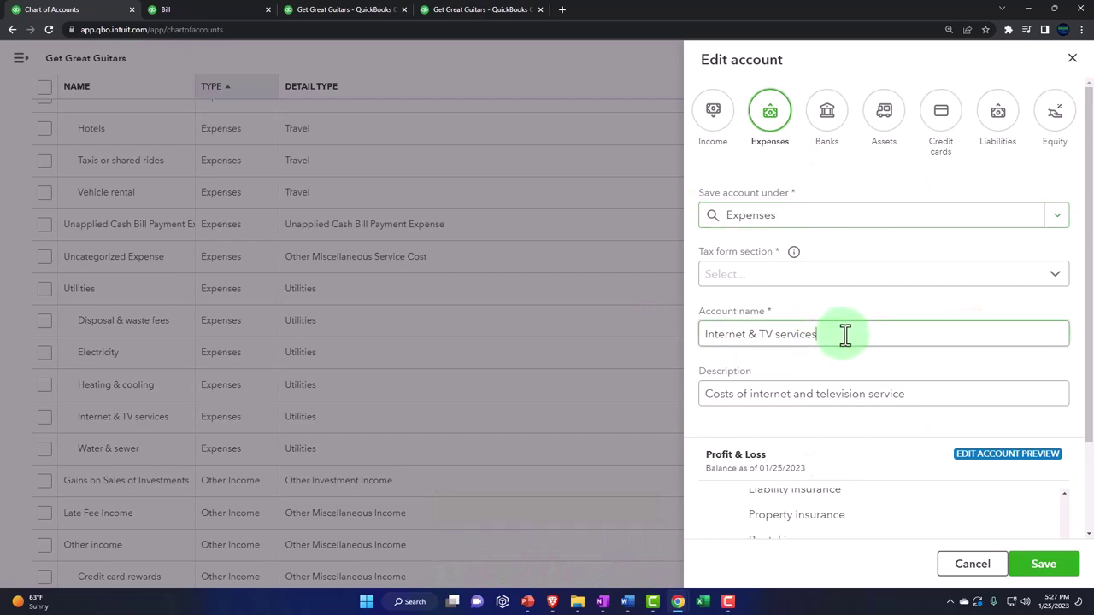
Rename the account to 'Internet for Business'
{"action": "key", "text": "BackSpace"}
{"action": "key", "text": "BackSpace"}
{"action": "key", "text": "BackSpace"}
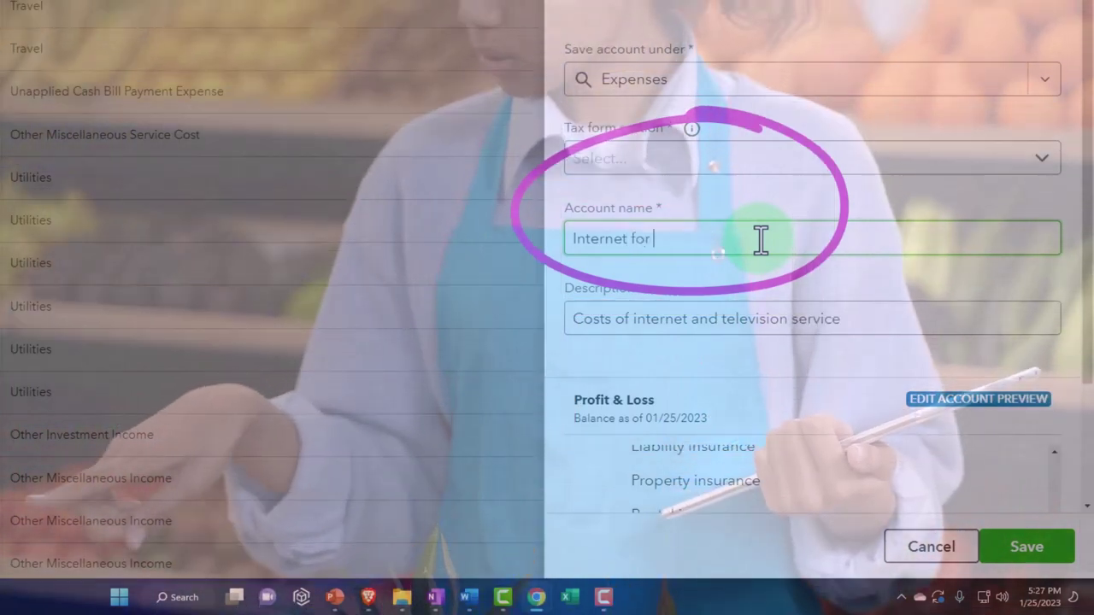
{"action": "type", "text": " Busi"}
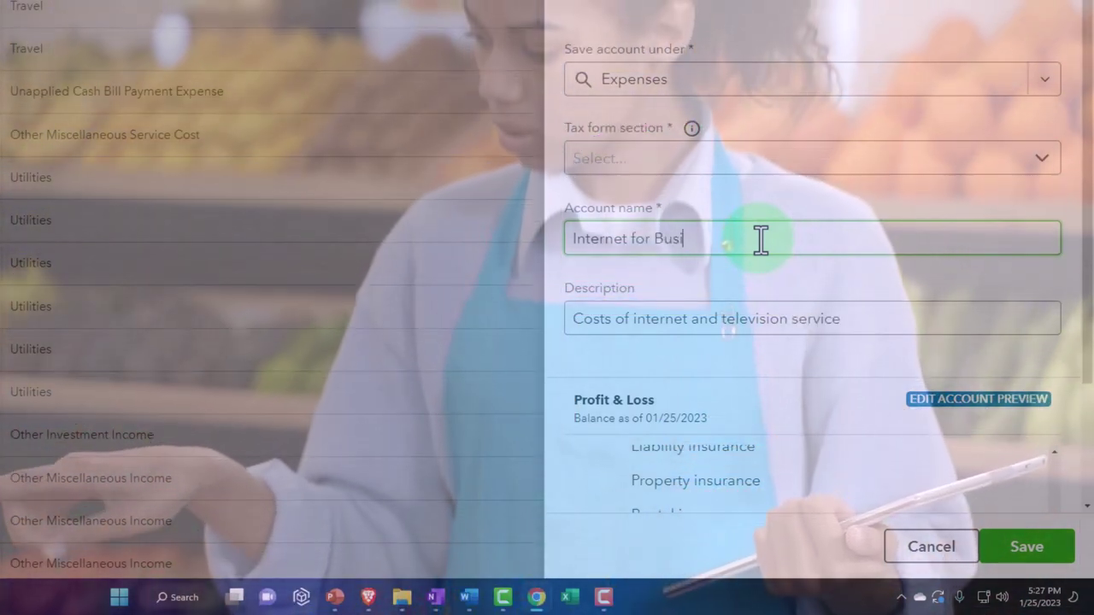
{"action": "type", "text": "ness"}
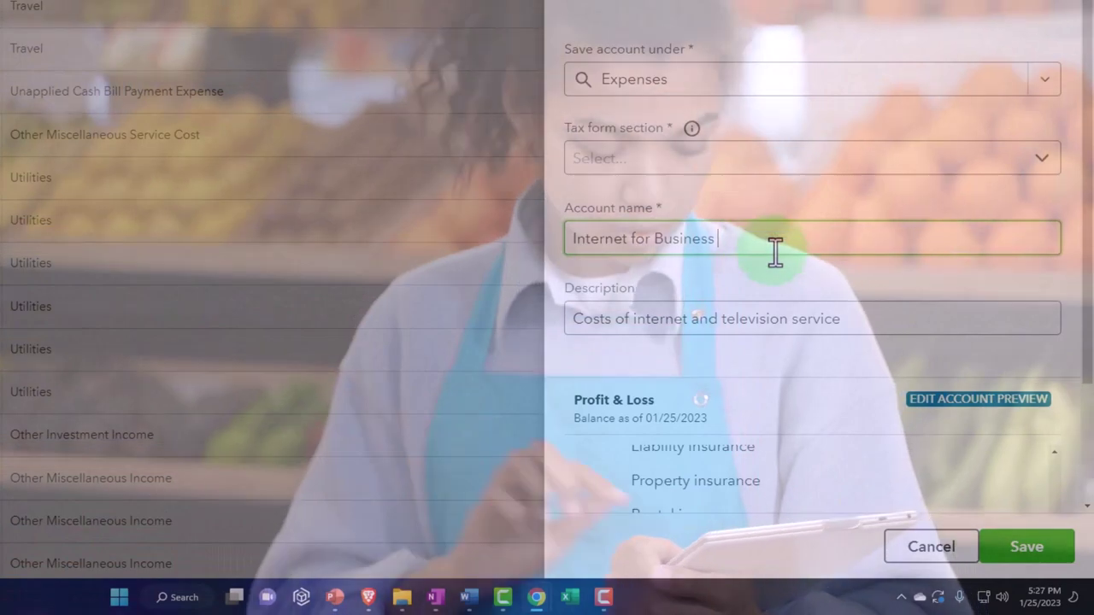
{"action": "scroll", "coordinate": [776, 254], "scroll_direction": "down", "scroll_amount": 2}
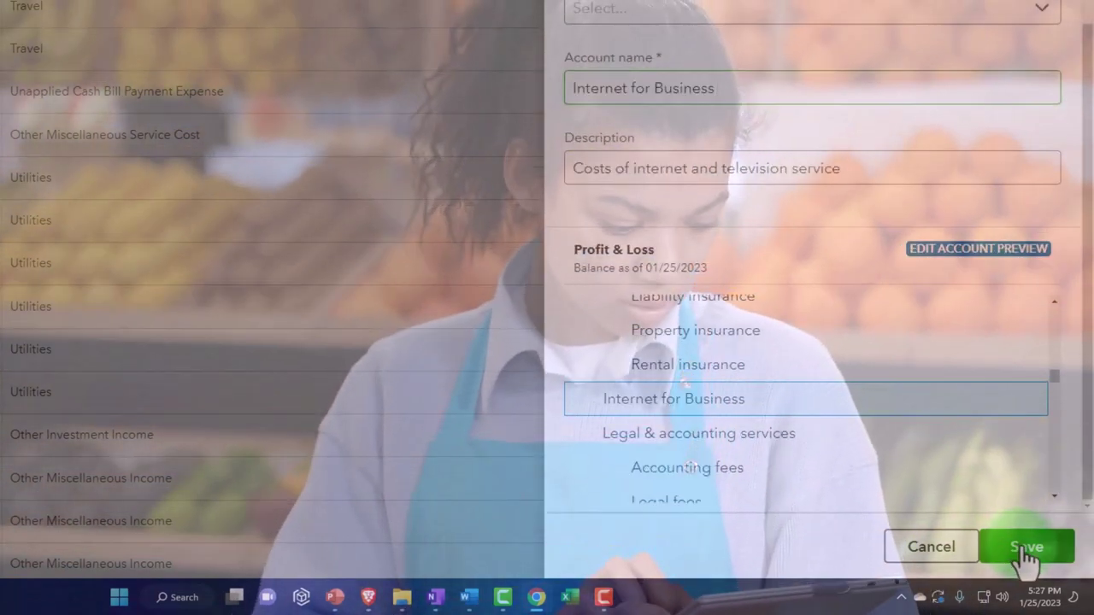
{"action": "left_click", "coordinate": [1022, 549]}
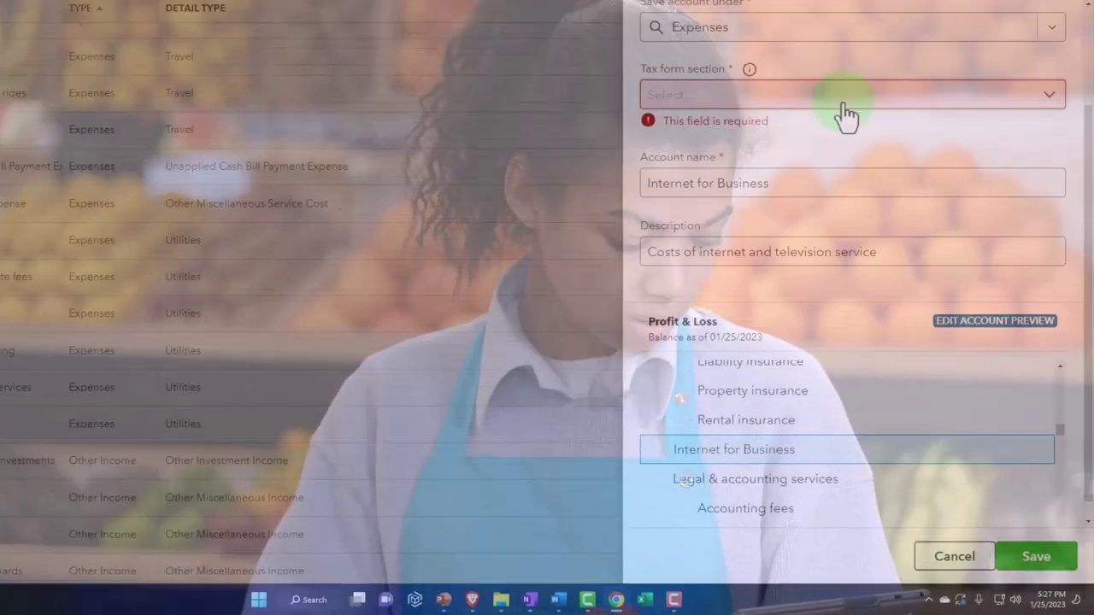
Set the tax form section to Utilities, save the account, and switch to the Balance Sheet
{"action": "left_click", "coordinate": [881, 162]}
{"action": "scroll", "coordinate": [878, 252], "scroll_direction": "down", "scroll_amount": 1}
{"action": "scroll", "coordinate": [877, 252], "scroll_direction": "down", "scroll_amount": 2}
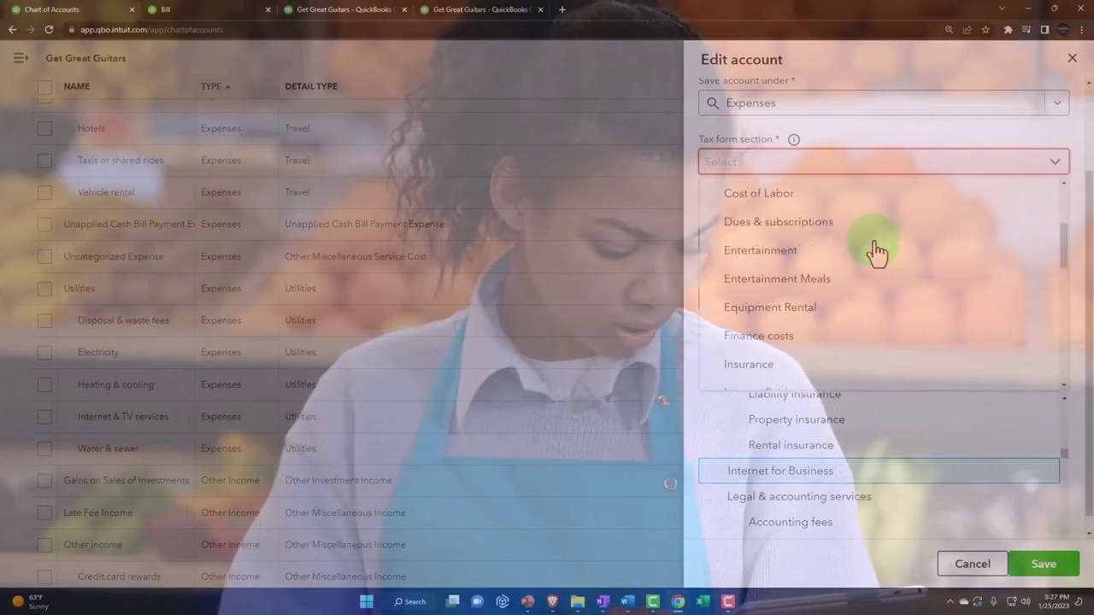
{"action": "scroll", "coordinate": [878, 253], "scroll_direction": "down", "scroll_amount": 3}
{"action": "scroll", "coordinate": [878, 253], "scroll_direction": "down", "scroll_amount": 3}
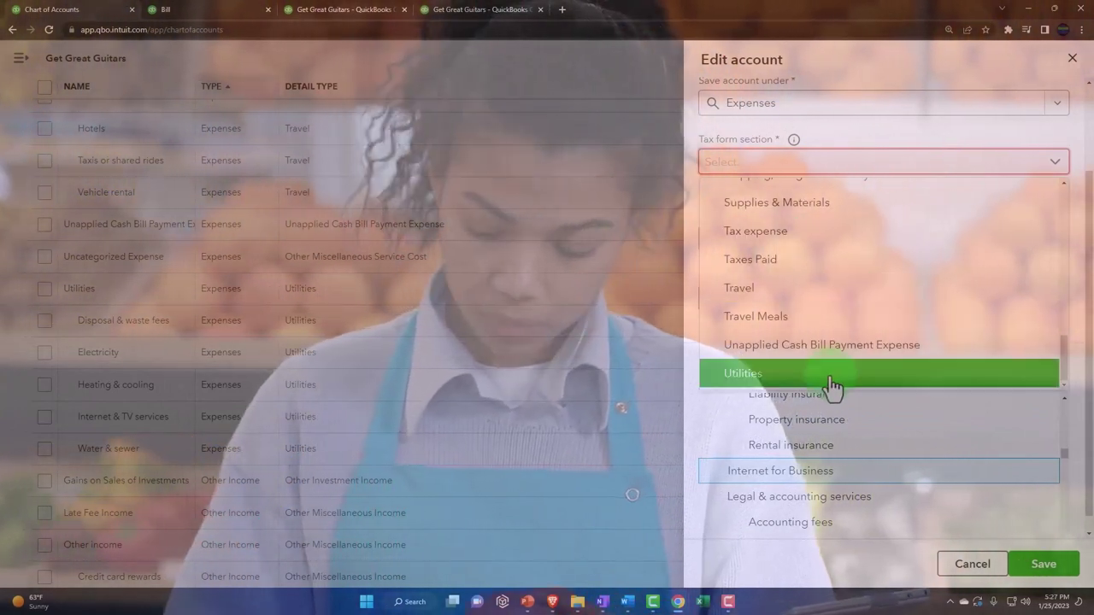
{"action": "left_click", "coordinate": [830, 378]}
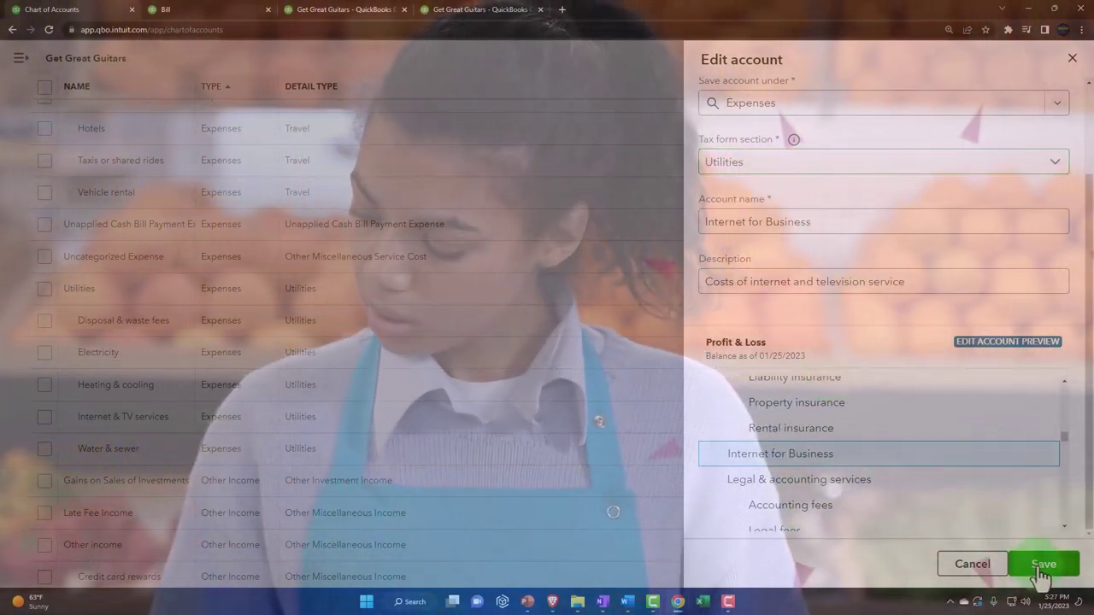
{"action": "left_click", "coordinate": [1043, 565]}
{"action": "left_click", "coordinate": [214, 9]}
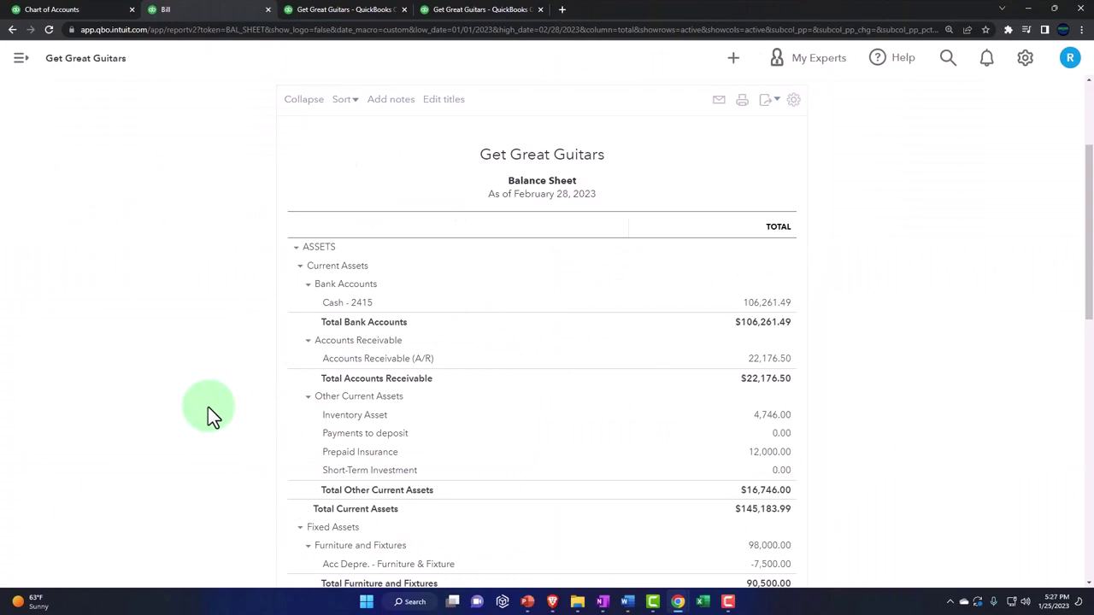
Drill into the Balance Sheet's 3,900.00 Accounts Payable amount to see the $180 Spectrum bill
{"action": "key", "text": "ctrl+plus"}
{"action": "scroll", "coordinate": [208, 407], "scroll_direction": "down", "scroll_amount": 3}
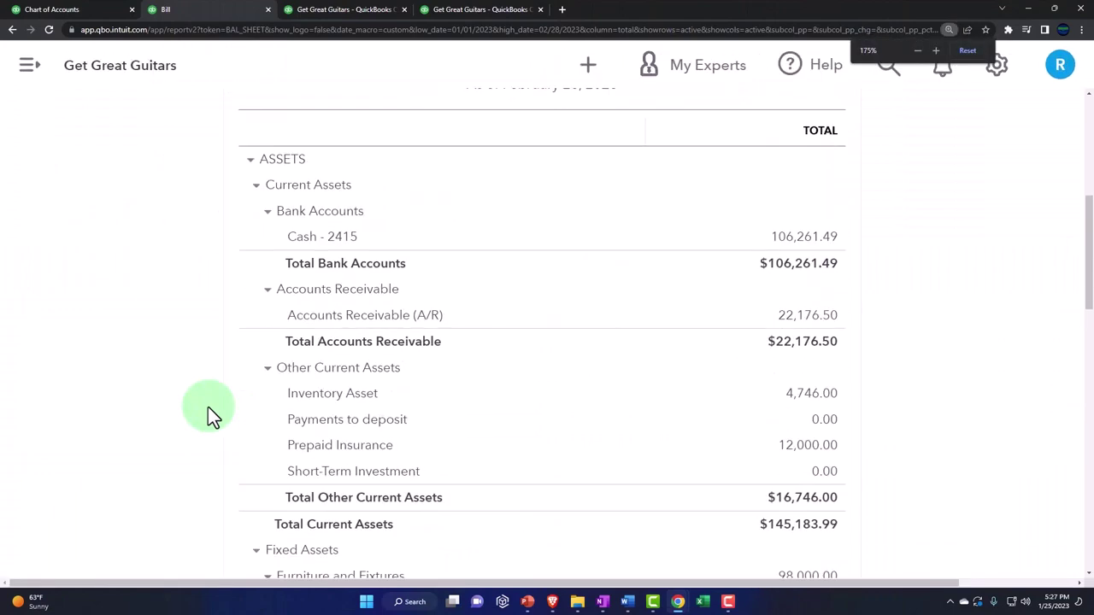
{"action": "scroll", "coordinate": [208, 407], "scroll_direction": "down", "scroll_amount": 5}
{"action": "scroll", "coordinate": [207, 407], "scroll_direction": "down", "scroll_amount": 3}
{"action": "scroll", "coordinate": [208, 407], "scroll_direction": "down", "scroll_amount": 1}
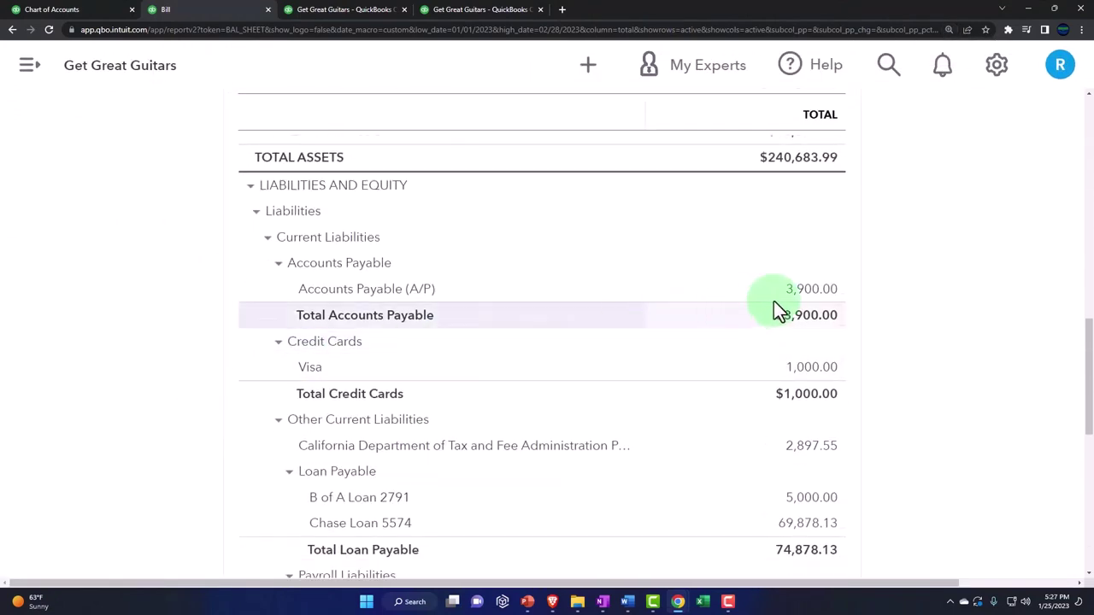
{"action": "left_click", "coordinate": [807, 295]}
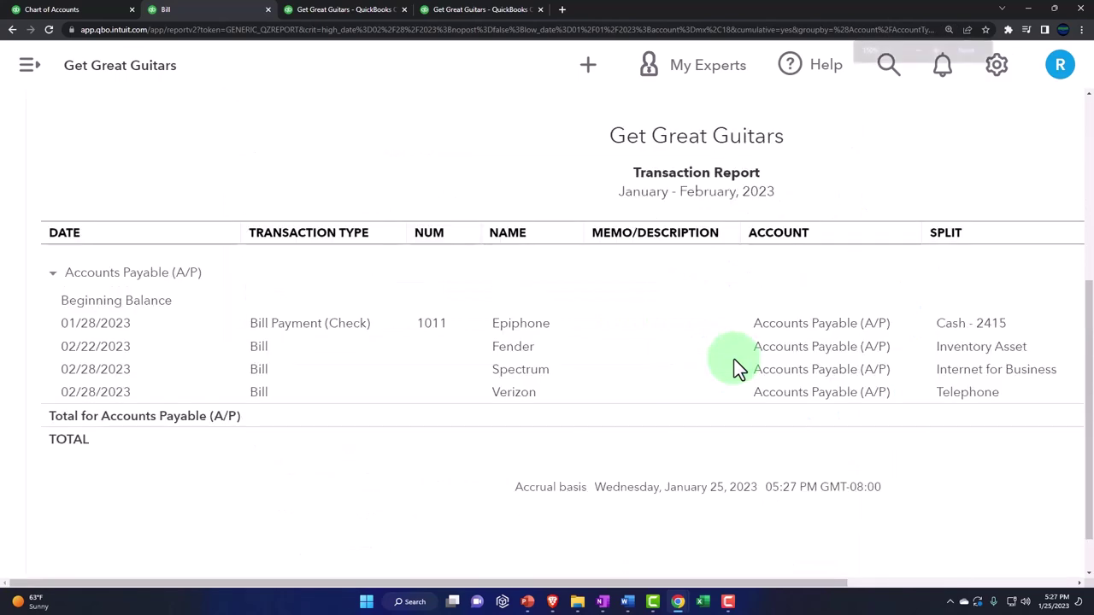
{"action": "key", "text": "ctrl+minus"}
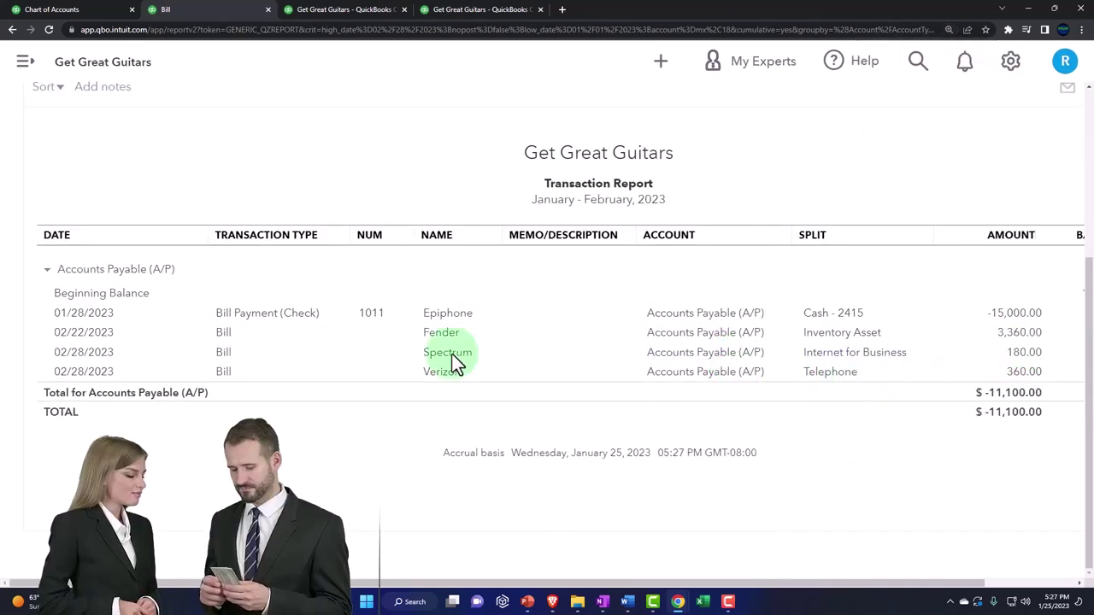
{"action": "scroll", "coordinate": [137, 393], "scroll_direction": "up", "scroll_amount": 3}
Rerun the Profit and Loss report and check Internet for Business at $180.00 under Expenses
{"action": "left_click", "coordinate": [111, 151]}
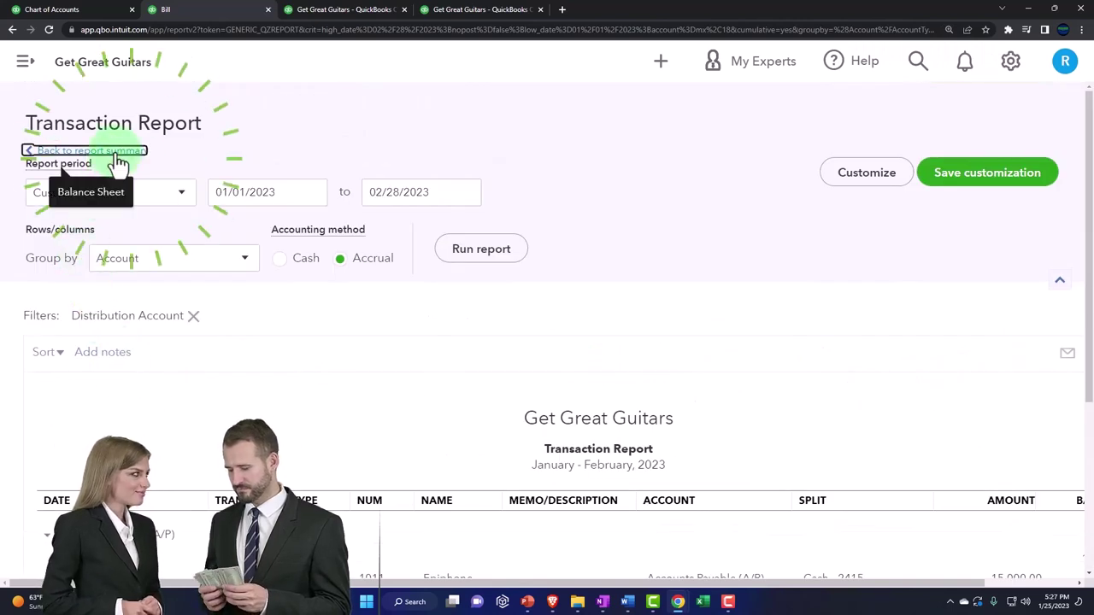
{"action": "left_click", "coordinate": [333, 9]}
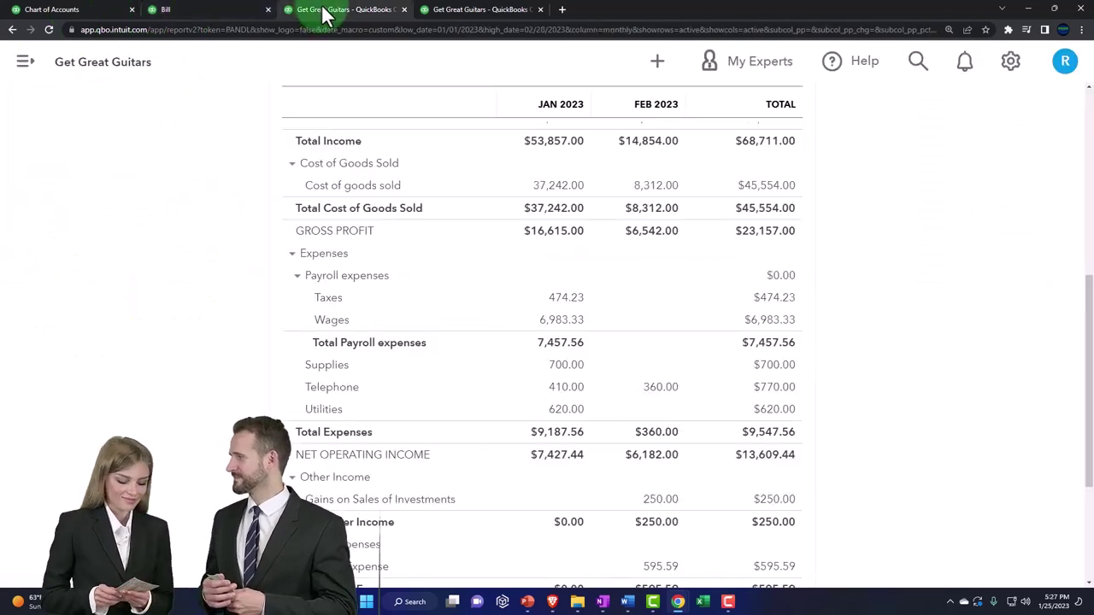
{"action": "left_click", "coordinate": [763, 258]}
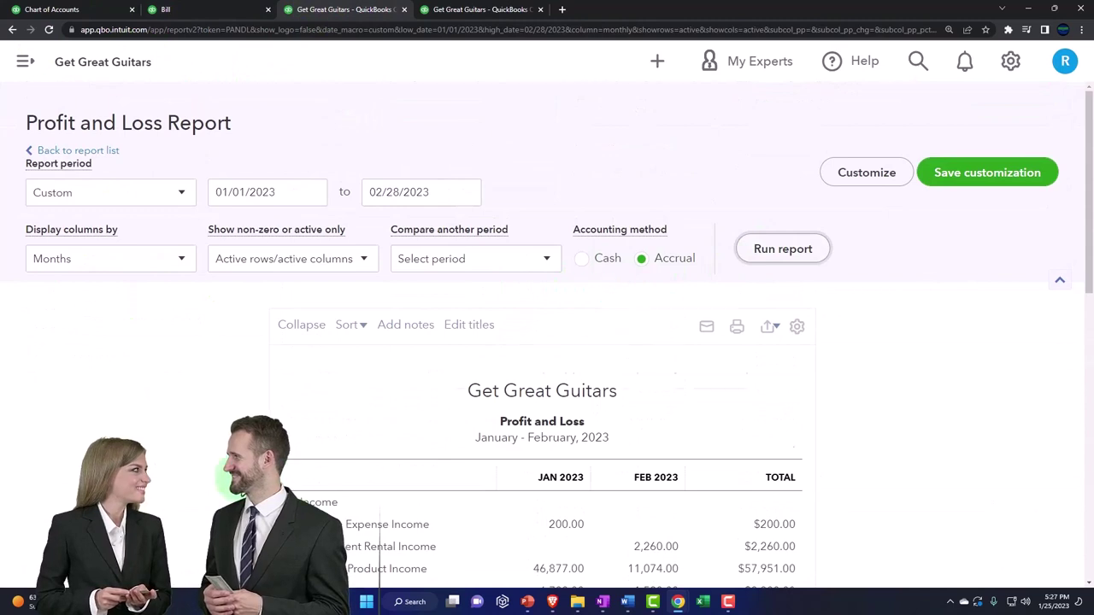
{"action": "scroll", "coordinate": [232, 483], "scroll_direction": "down", "scroll_amount": 5}
{"action": "scroll", "coordinate": [232, 483], "scroll_direction": "down", "scroll_amount": 3}
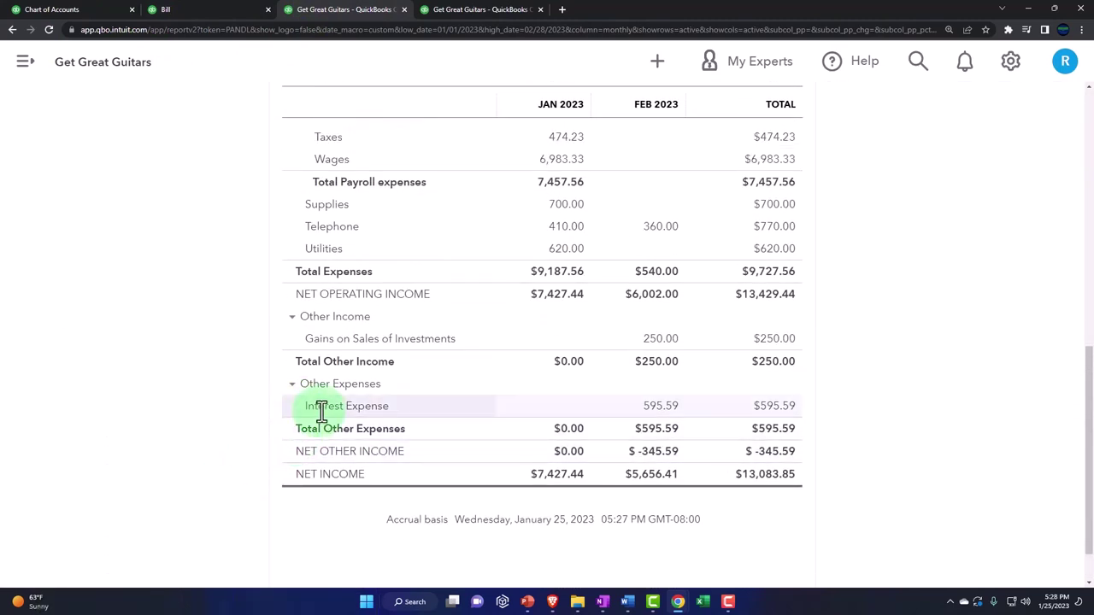
{"action": "scroll", "coordinate": [318, 406], "scroll_direction": "up", "scroll_amount": 1}
{"action": "scroll", "coordinate": [328, 345], "scroll_direction": "up", "scroll_amount": 1}
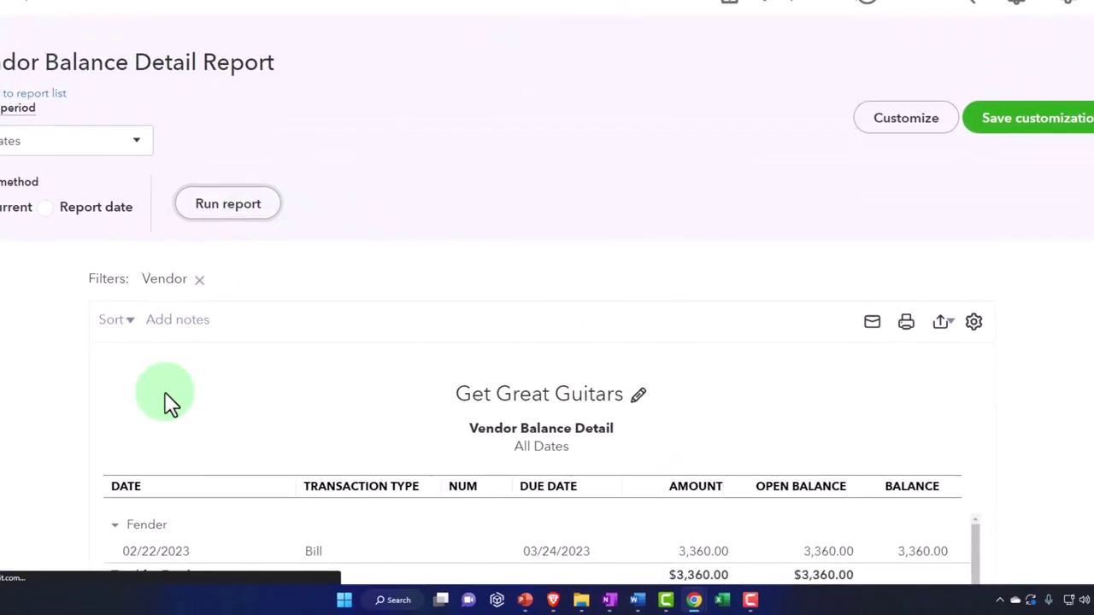
Check Spectrum's $180.00 open bill in Vendor Balance Detail, then return to the Balance Sheet
{"action": "scroll", "coordinate": [142, 427], "scroll_direction": "down", "scroll_amount": 1}
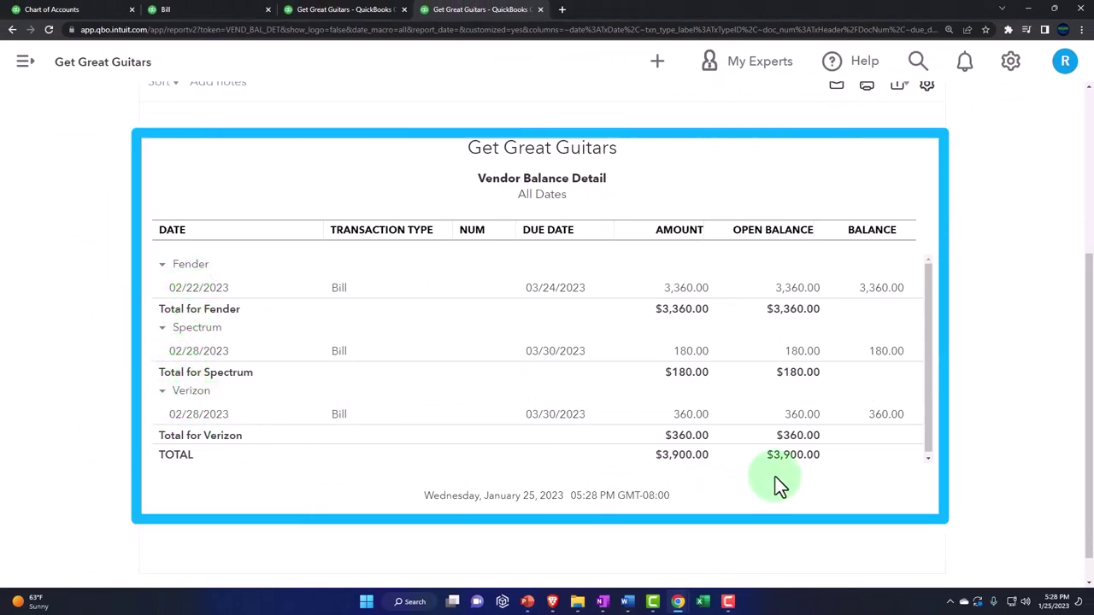
{"action": "left_click", "coordinate": [200, 10]}
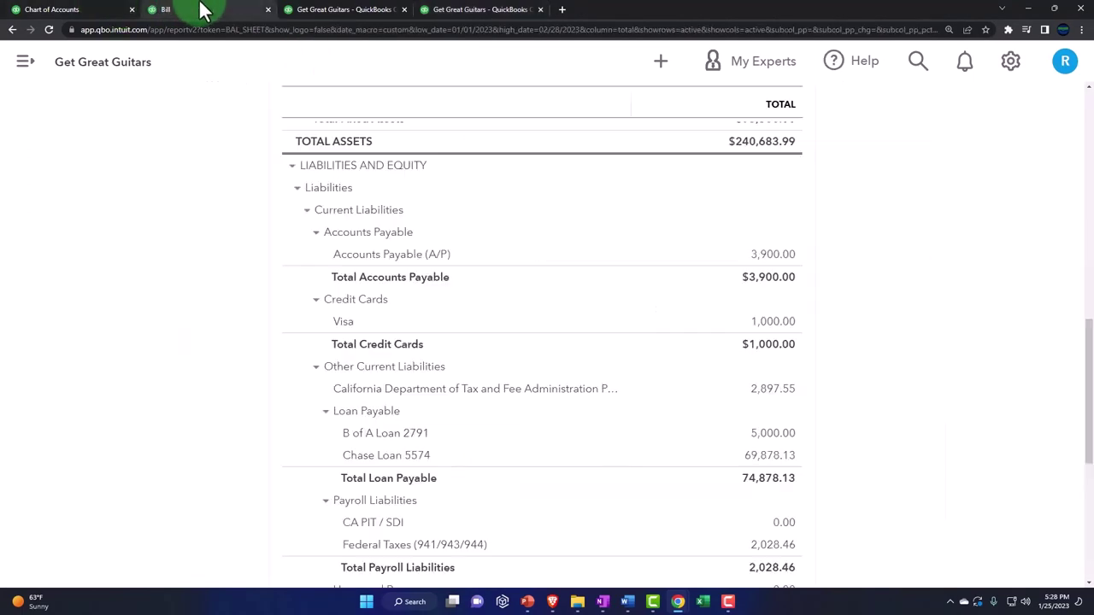